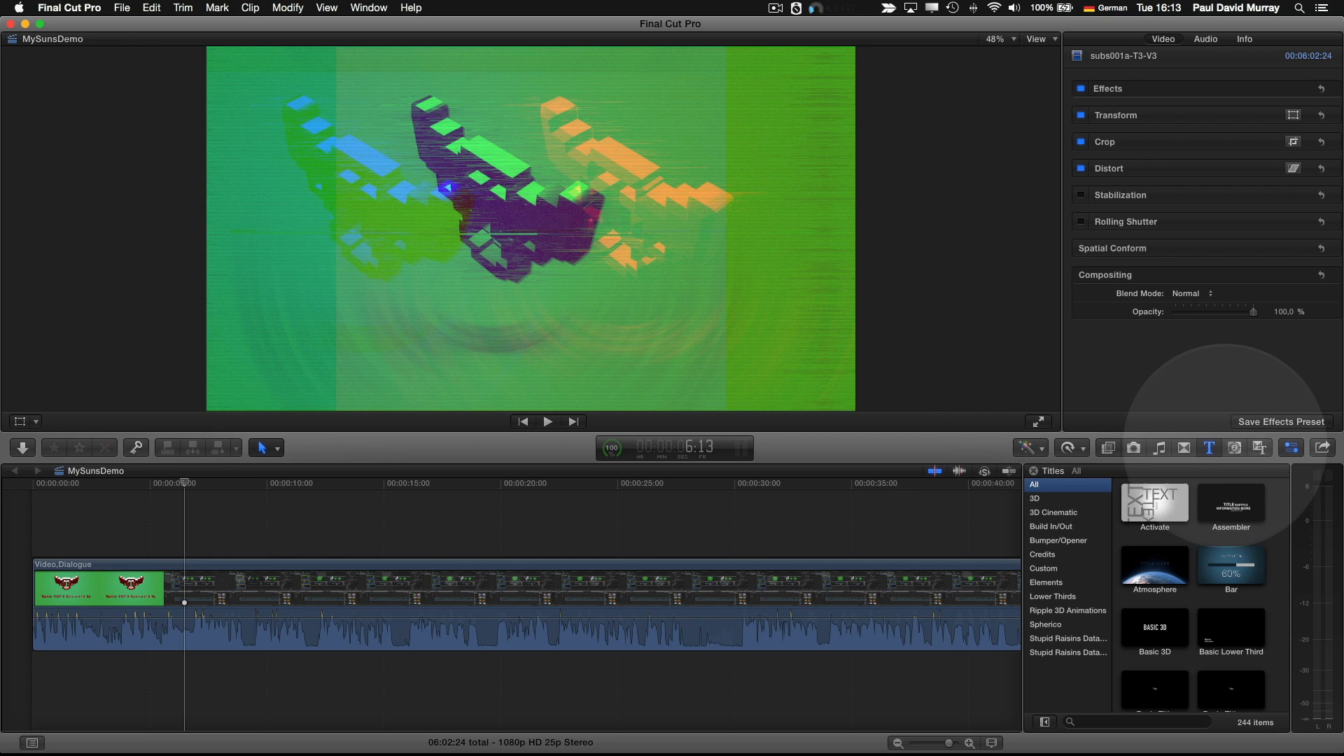
Select the Information Bar title from the Lower Thirds category of the titles browser
{"action": "left_click", "coordinate": [1209, 448]}
{"action": "left_click", "coordinate": [1210, 447]}
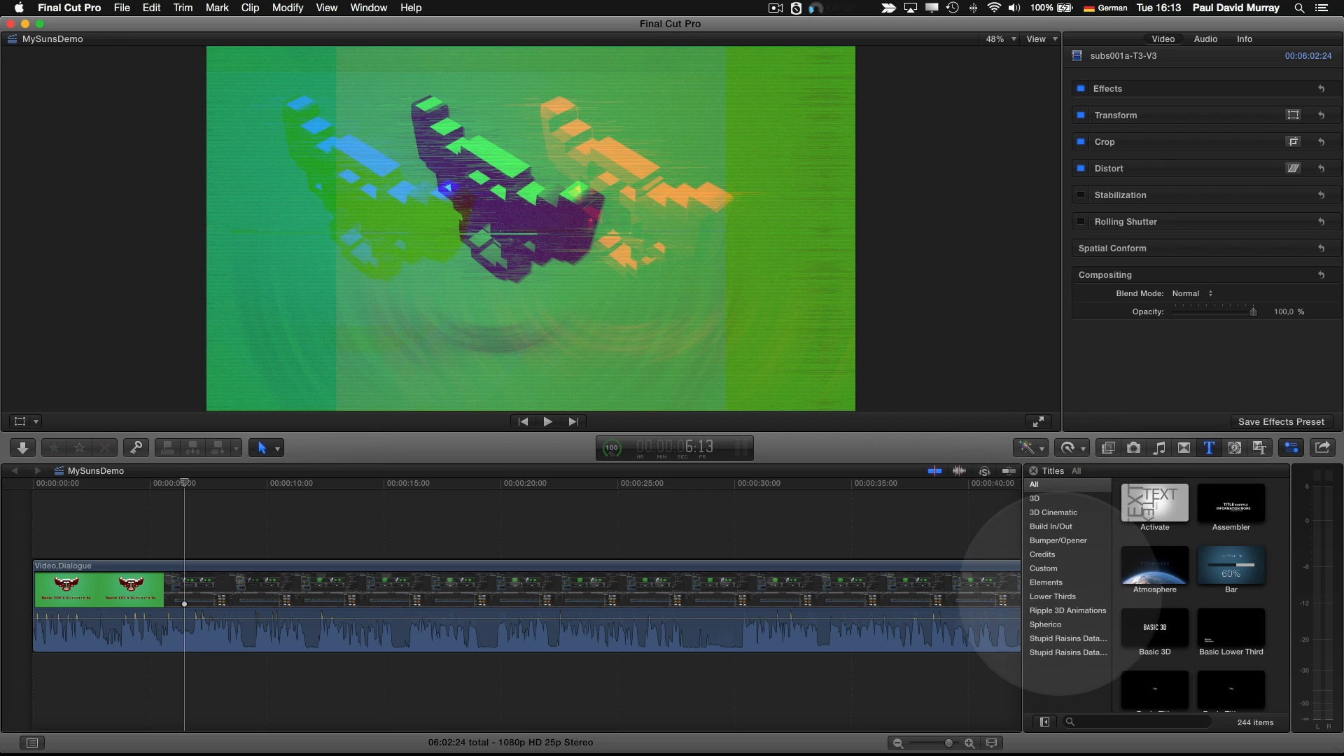
{"action": "left_click", "coordinate": [1061, 596]}
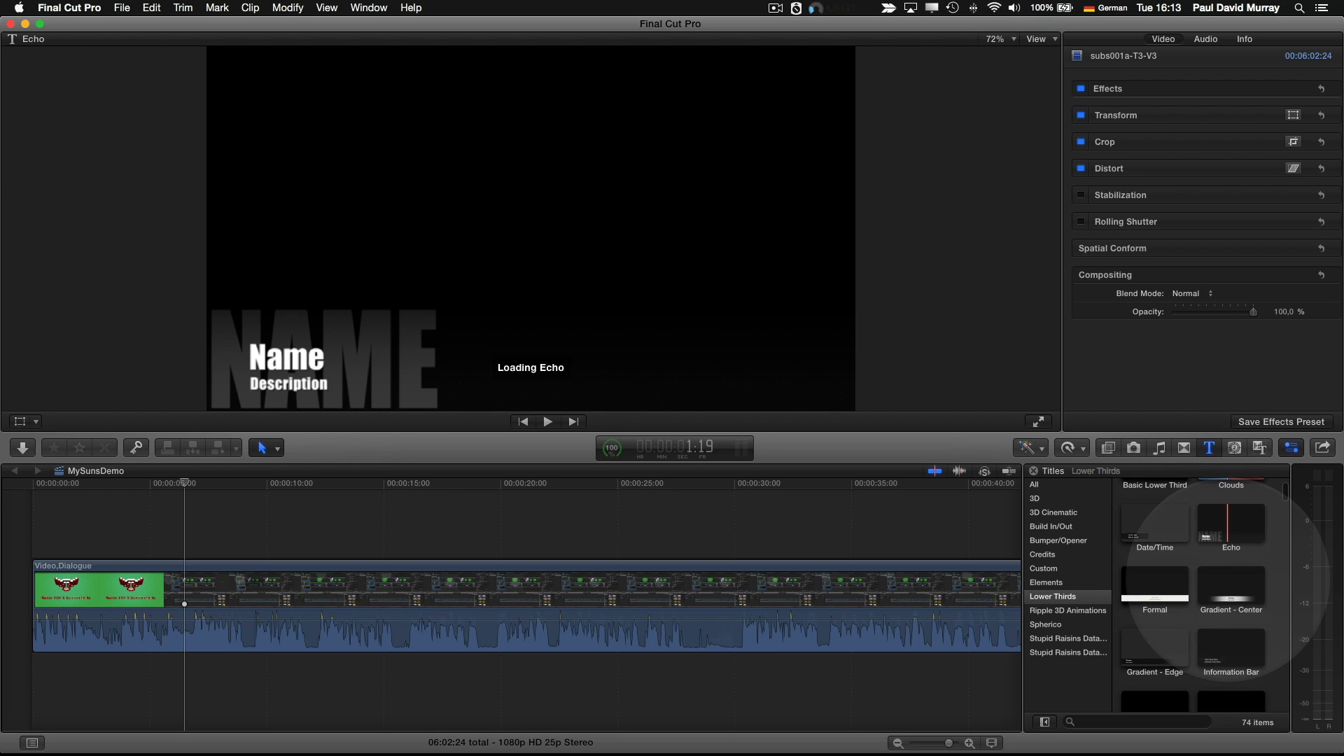
{"action": "scroll", "coordinate": [1231, 581], "scroll_direction": "down", "scroll_amount": 2}
{"action": "left_click", "coordinate": [1232, 647]}
{"action": "scroll", "coordinate": [1231, 651], "scroll_direction": "down", "scroll_amount": 2}
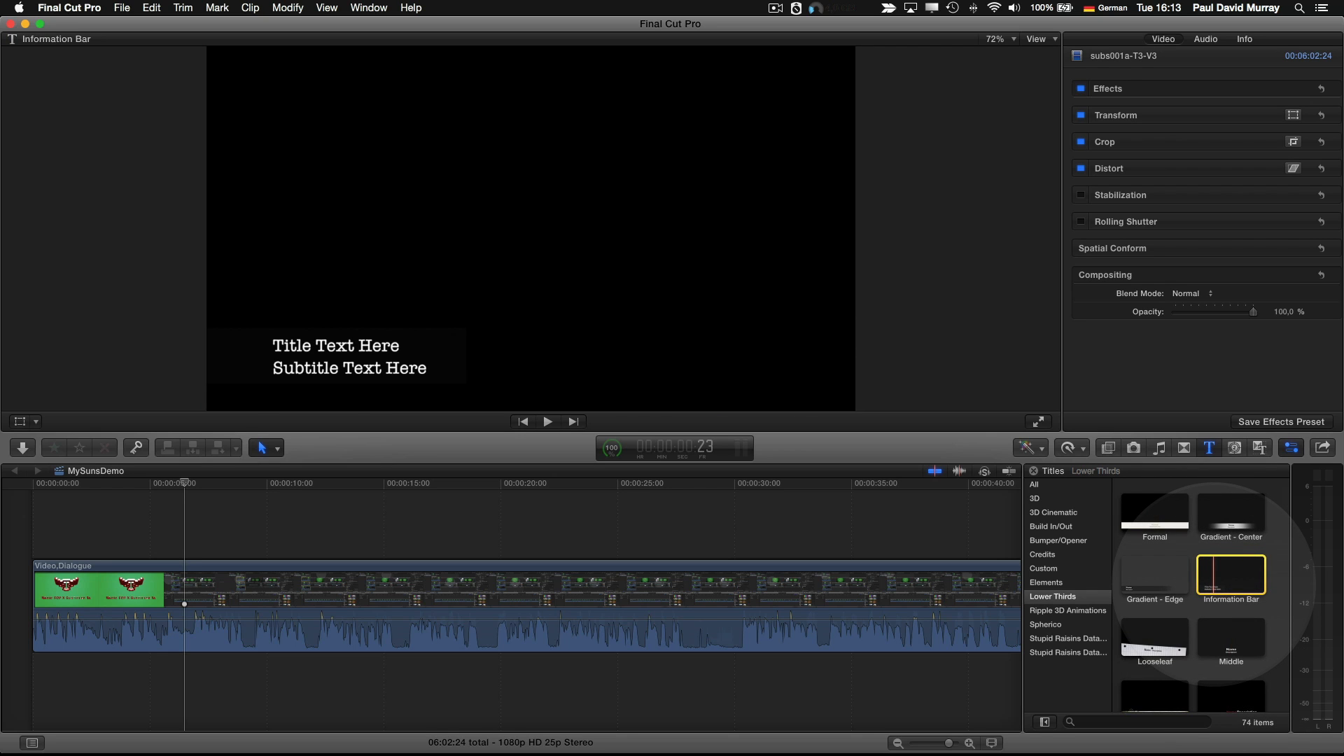
Check the Lower Thirds folder of the Motion title templates in Finder and return to Final Cut Pro
{"action": "key", "text": "super"}
{"action": "key", "text": "super+Tab"}
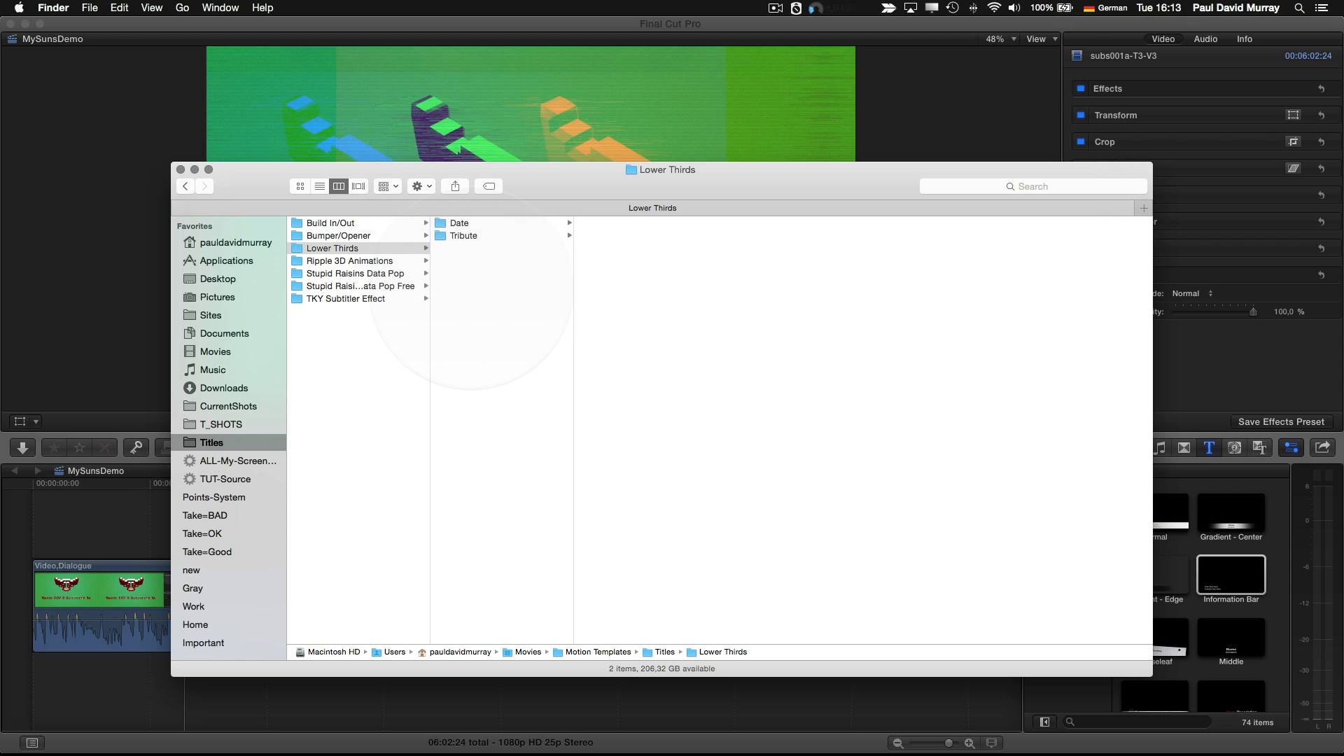
{"action": "key", "text": "super+Tab"}
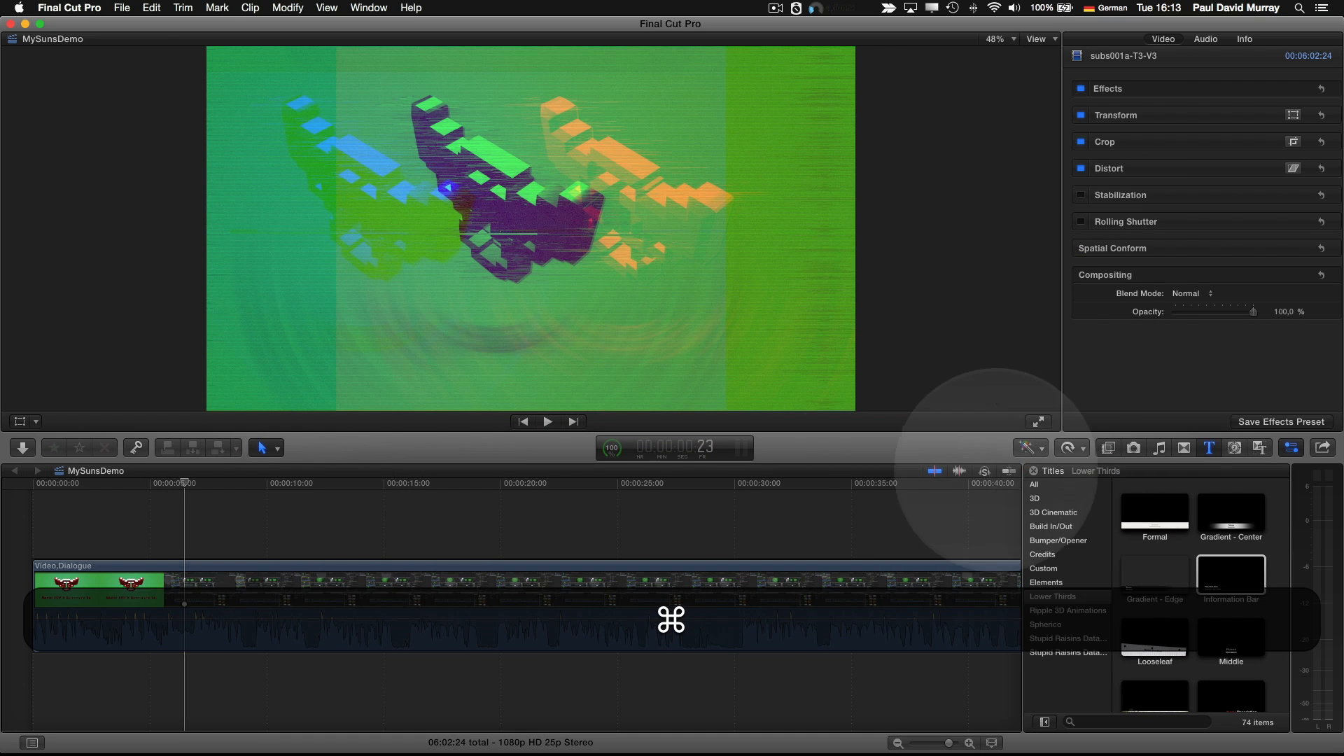
Open a copy of the Information Bar title in Motion
{"action": "left_click", "coordinate": [1232, 572]}
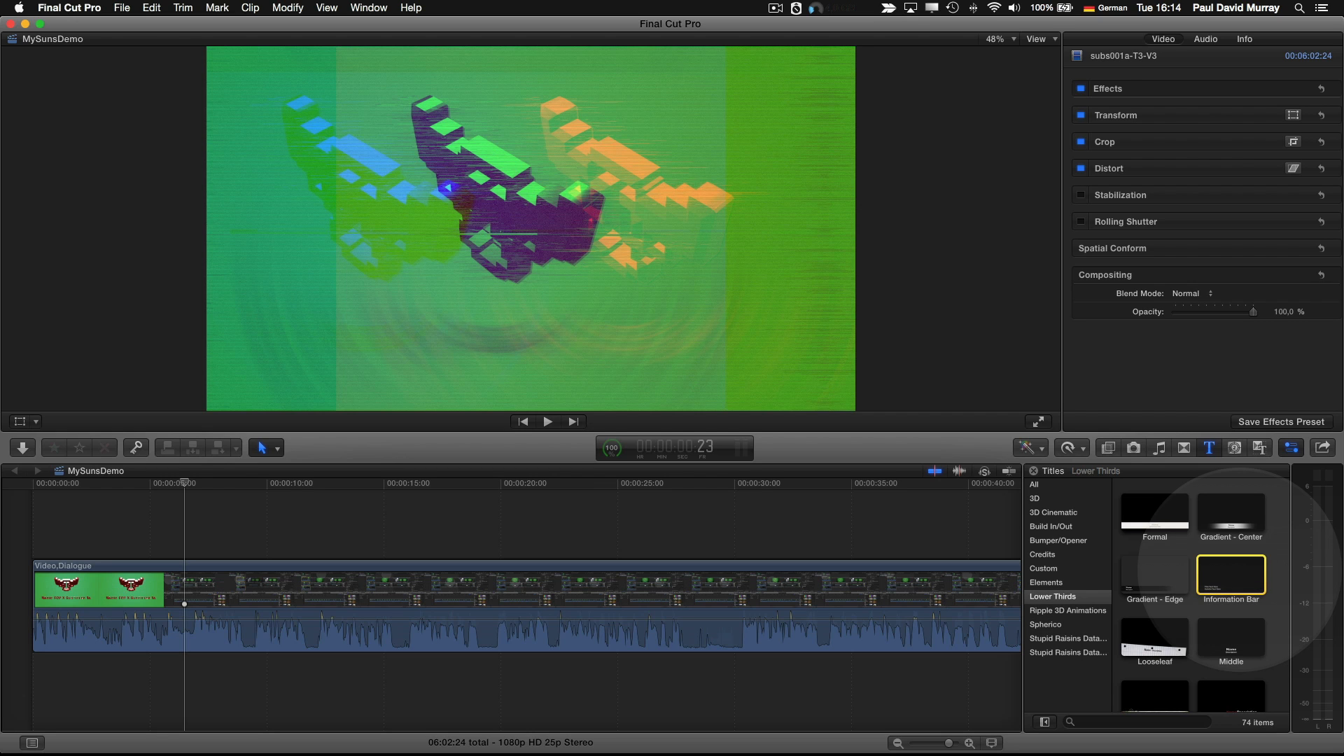
{"action": "left_click", "coordinate": [1239, 573], "text": "ctrl"}
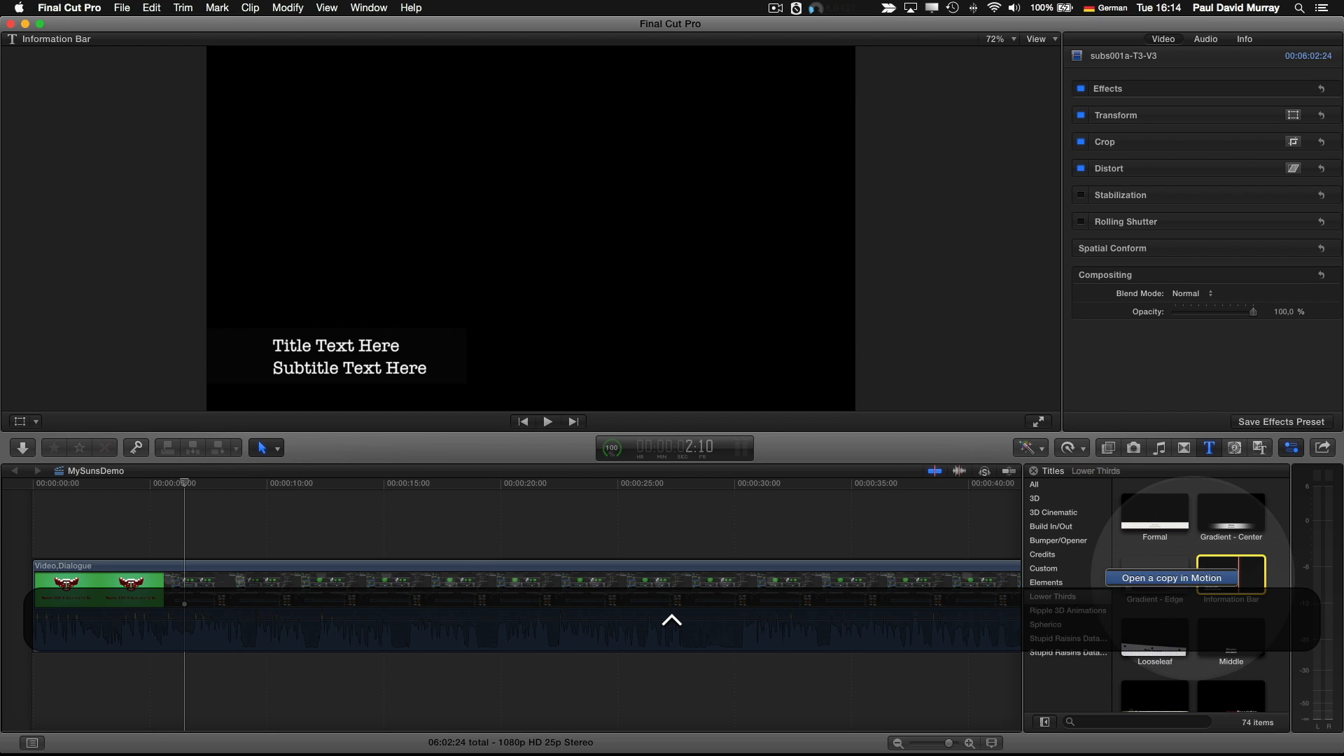
{"action": "left_click", "coordinate": [1191, 577]}
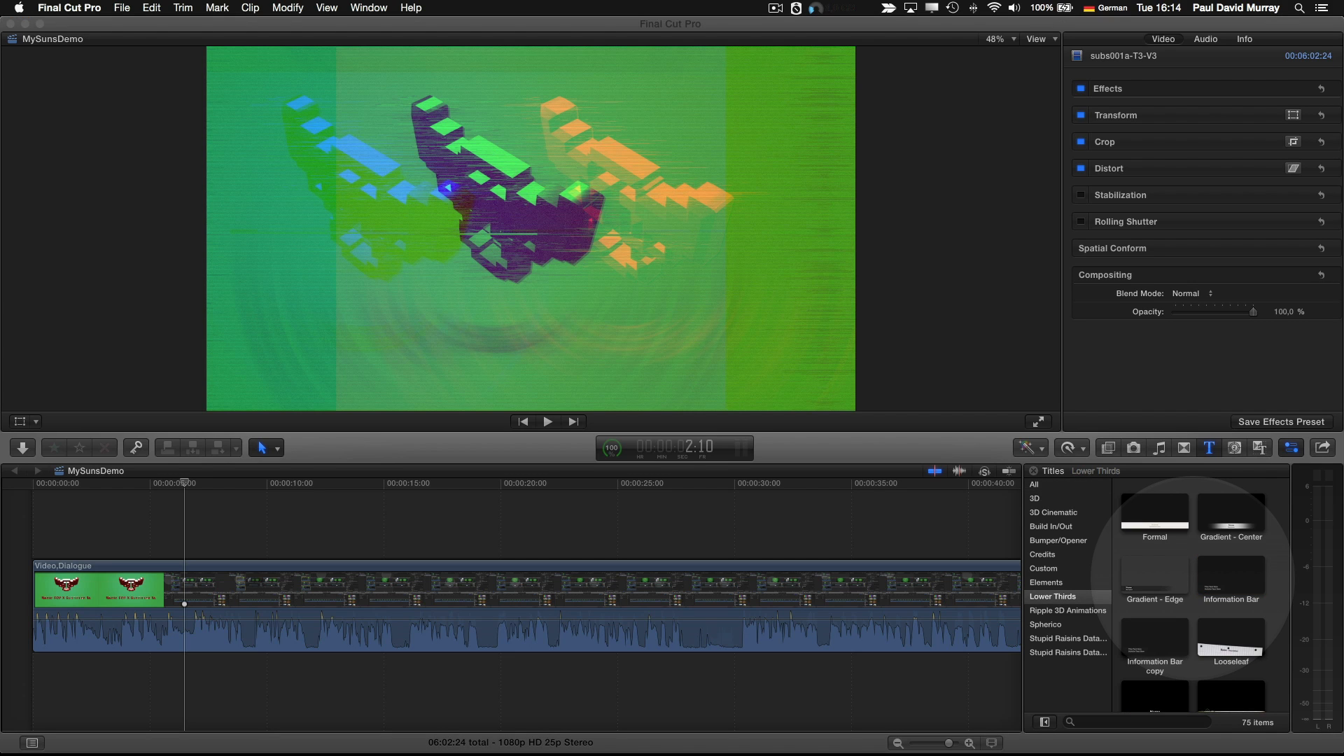
Switch to Finder, view the contents of the Information Bar copy folder in Lower Thirds, and return to Motion
{"action": "key", "text": "super+Tab"}
{"action": "key", "text": "super+Tab"}
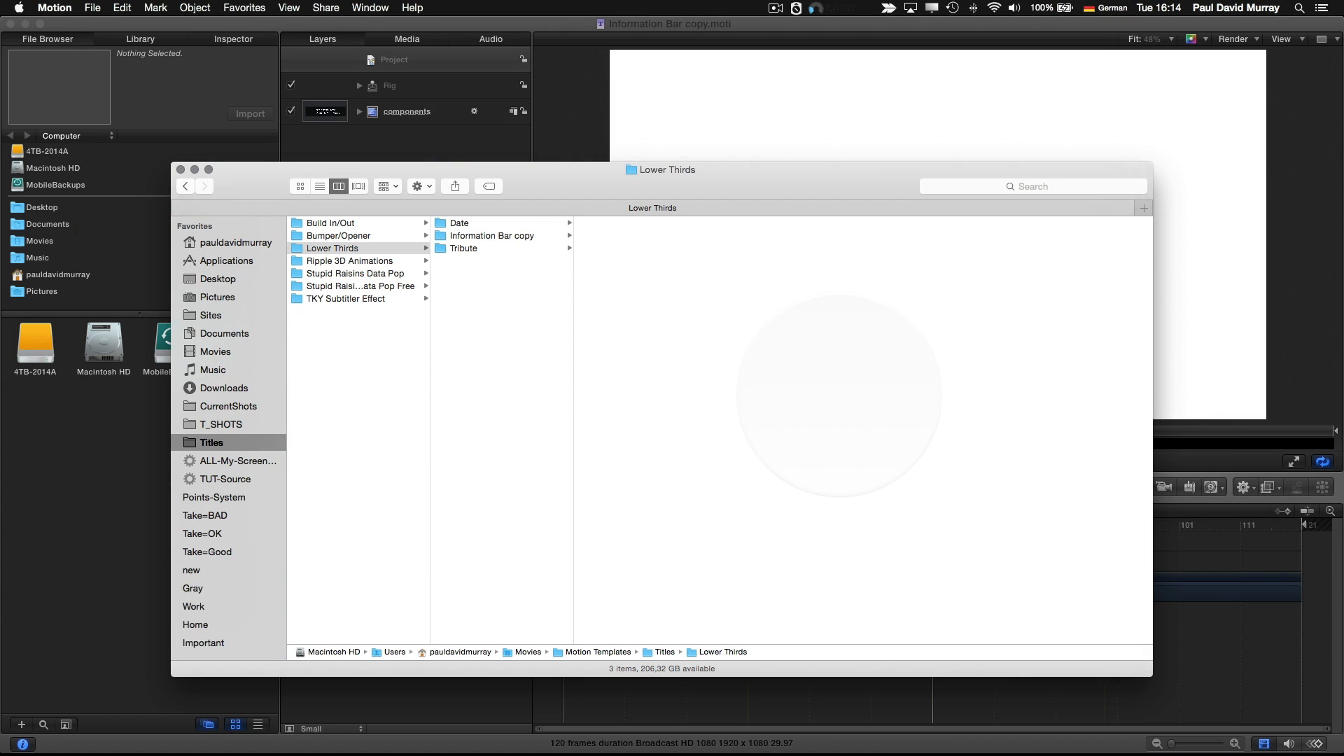
{"action": "left_click", "coordinate": [501, 235]}
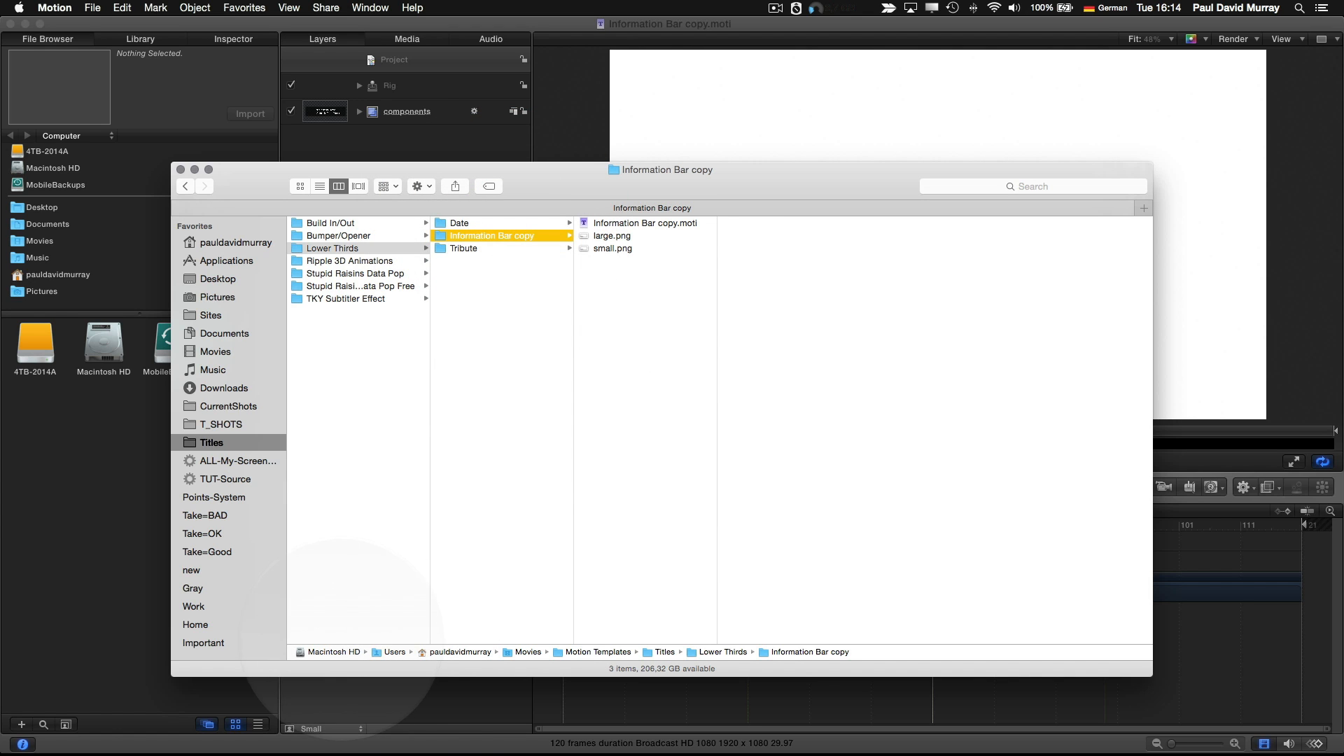
{"action": "key", "text": "super+Tab"}
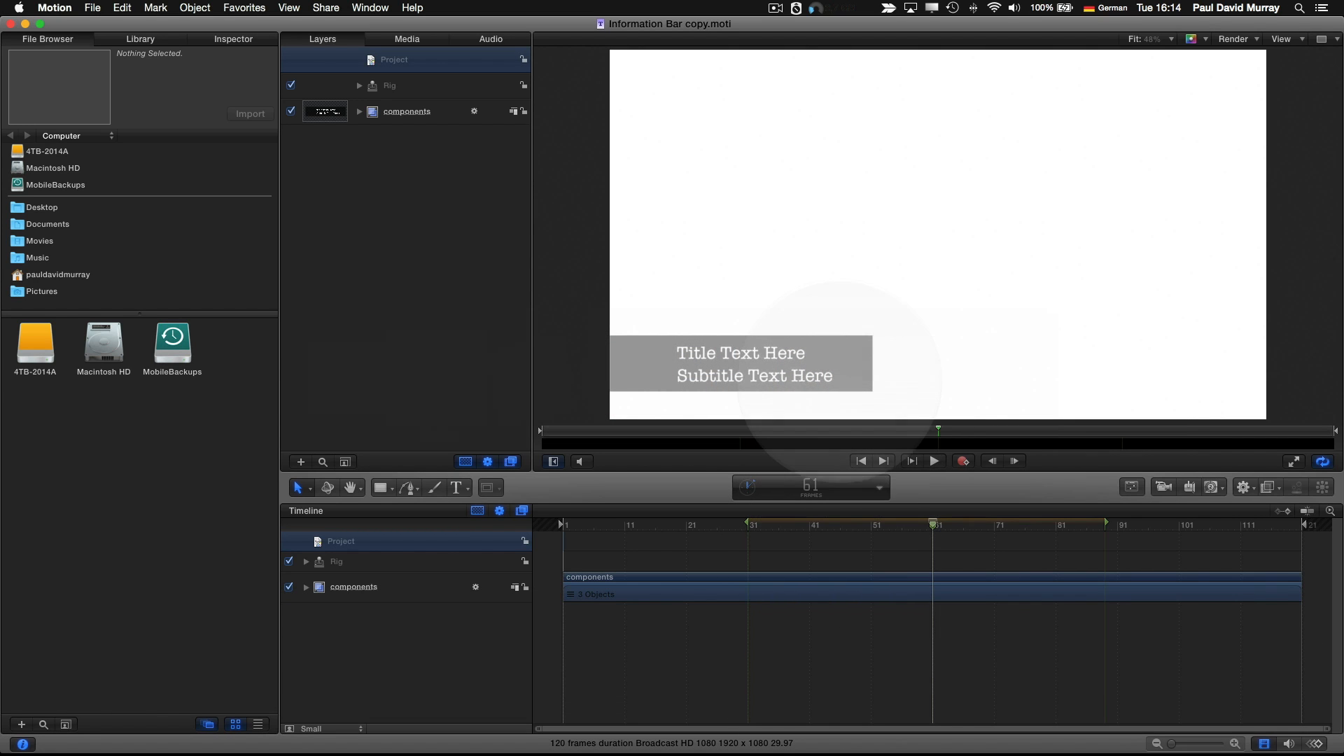
Select the subtitle text and background shape on the canvas to examine which elements the title contains, including overlapping ones
{"action": "left_click", "coordinate": [798, 371]}
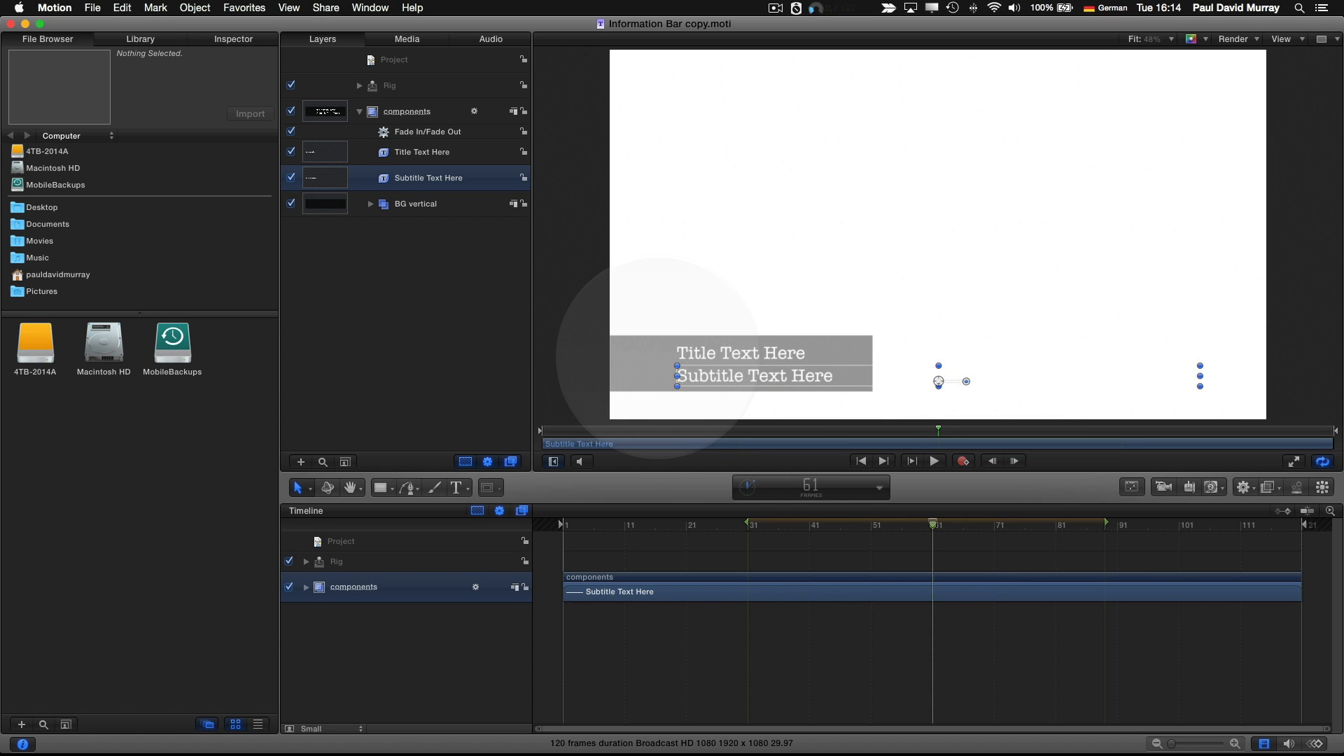
{"action": "left_click", "coordinate": [658, 358]}
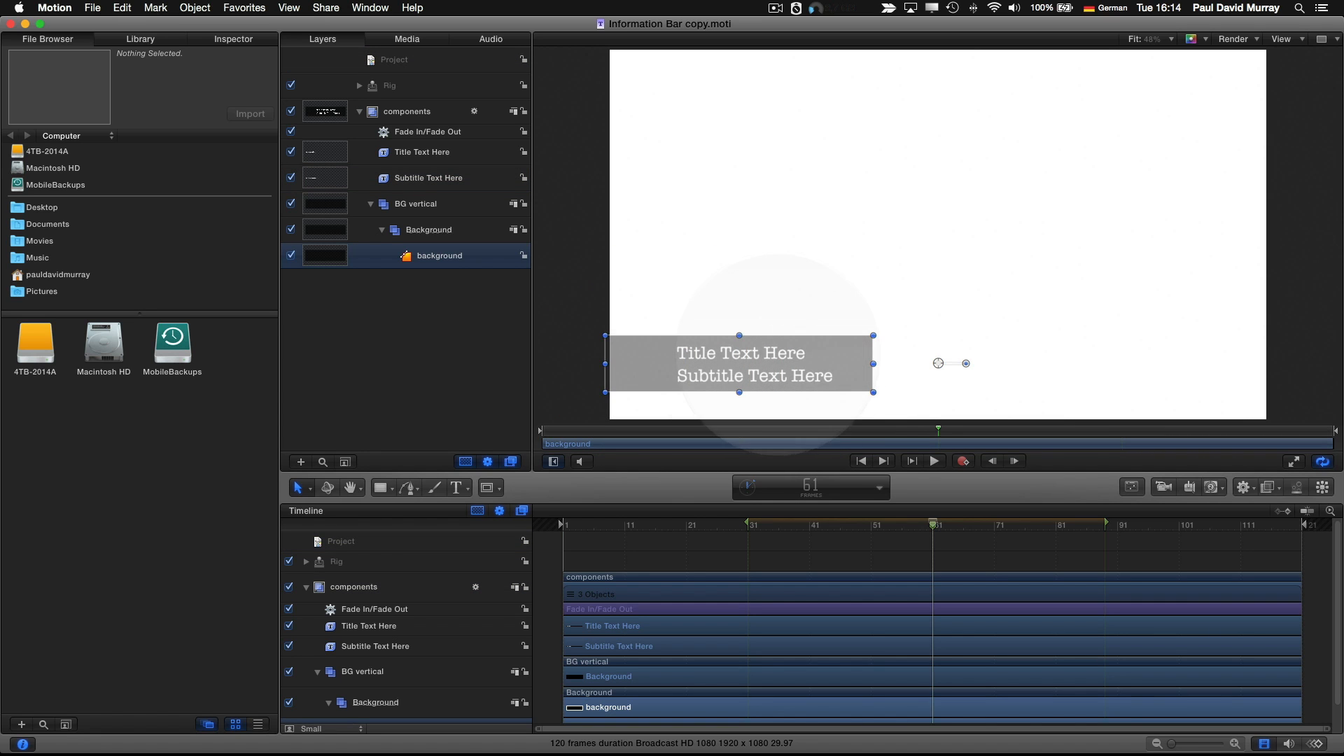
{"action": "left_click", "coordinate": [901, 286]}
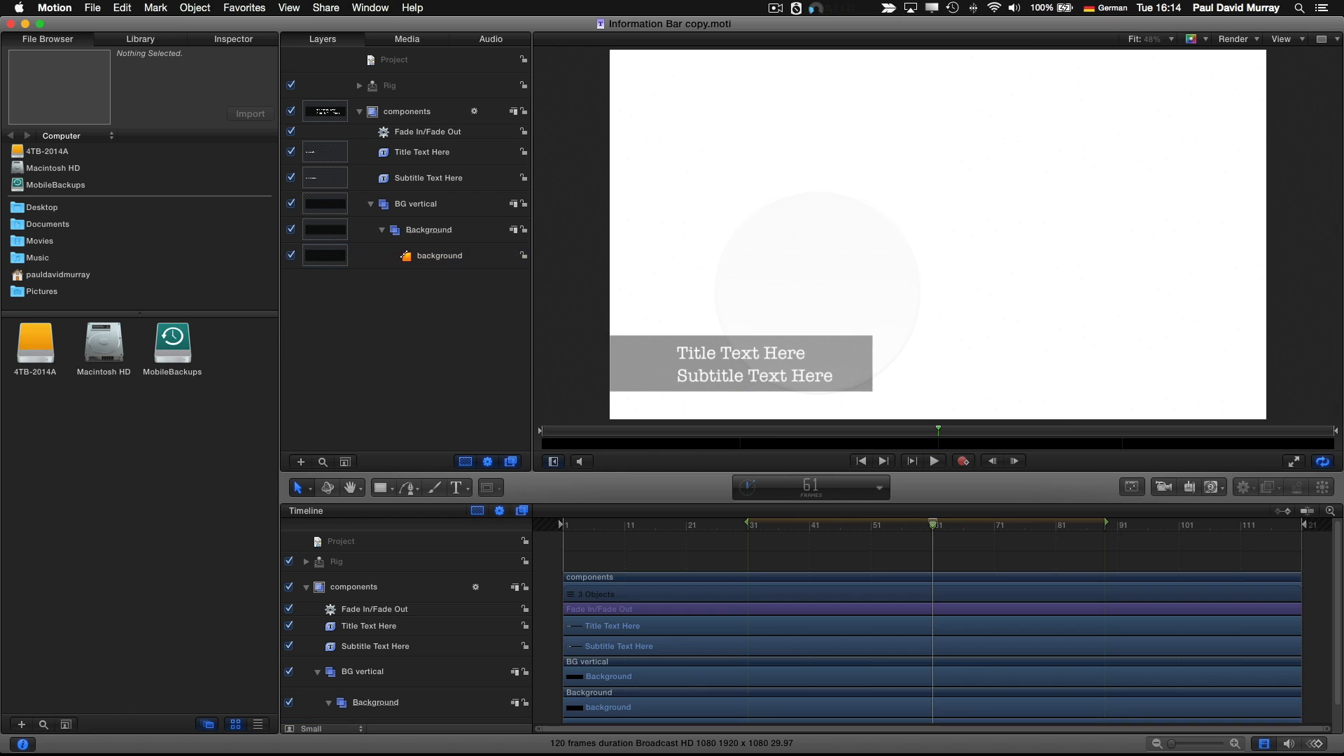
{"action": "left_click", "coordinate": [823, 360]}
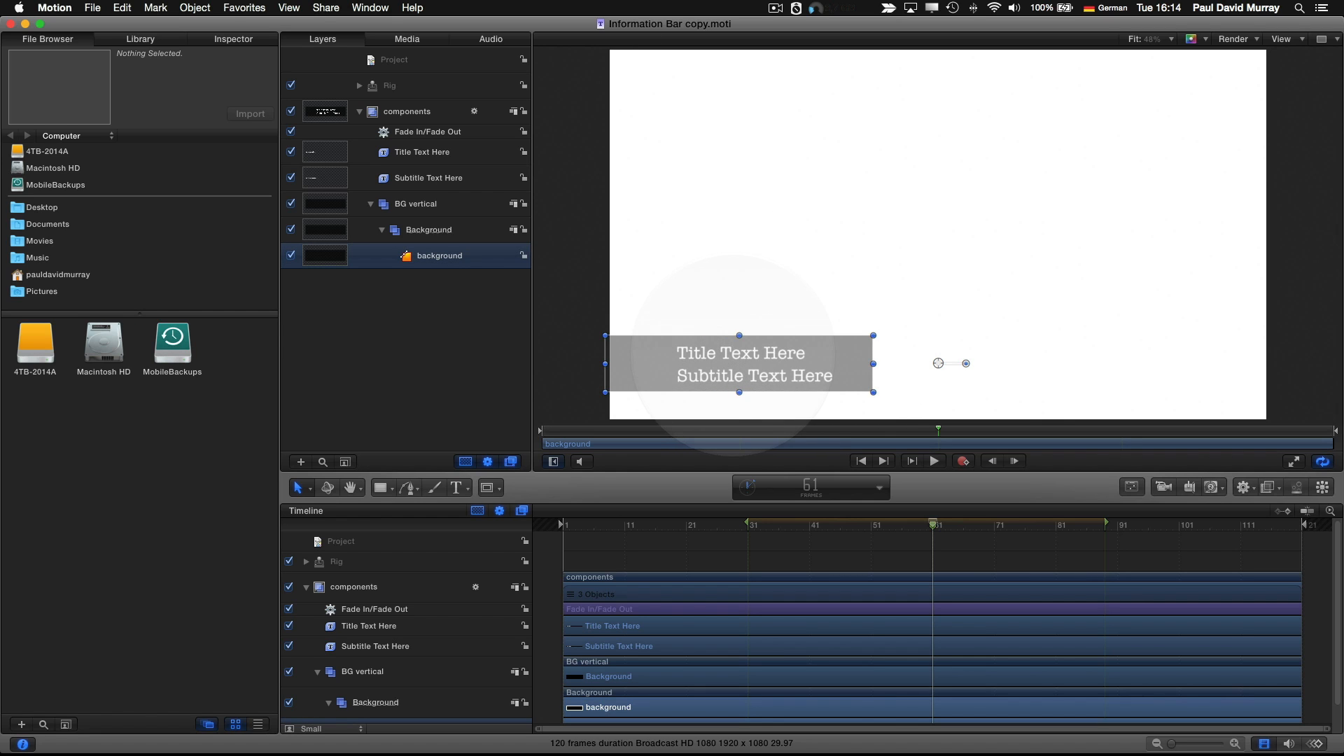
{"action": "left_click", "coordinate": [735, 357]}
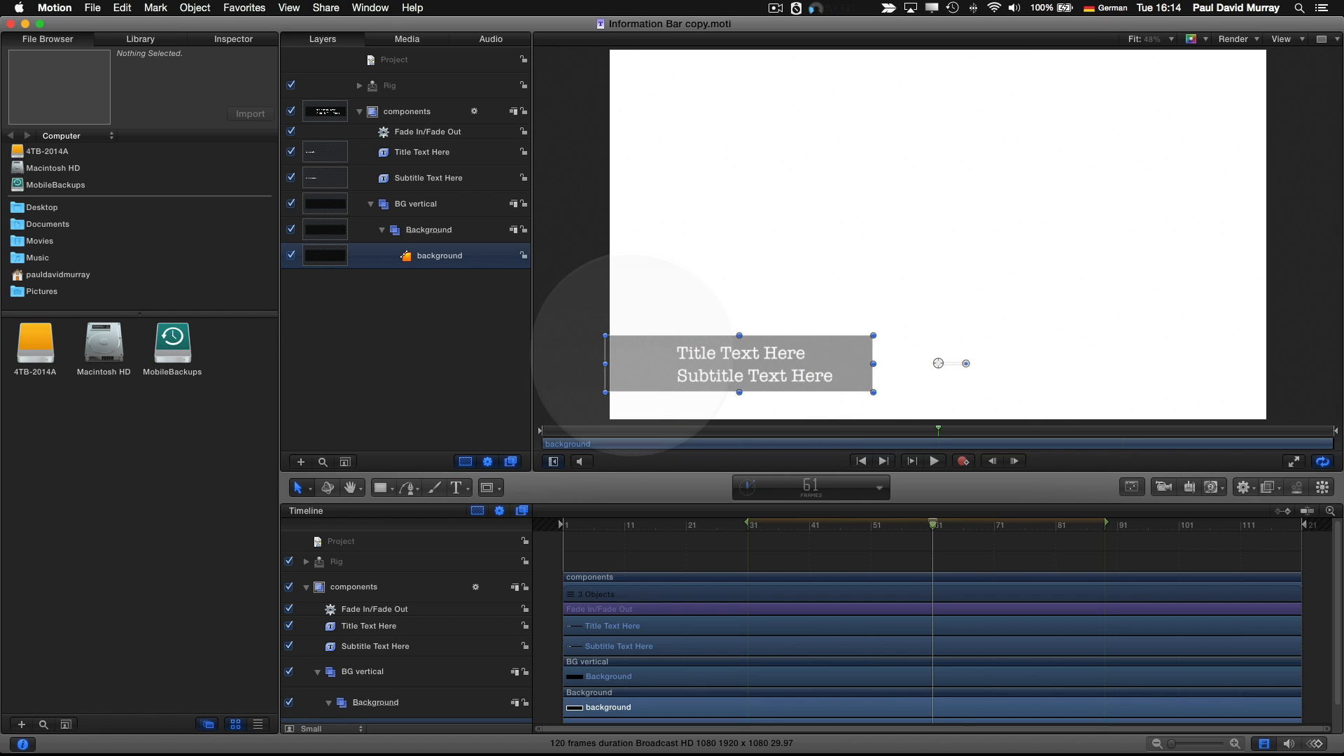
{"action": "left_click", "coordinate": [695, 283]}
{"action": "left_click", "coordinate": [654, 359]}
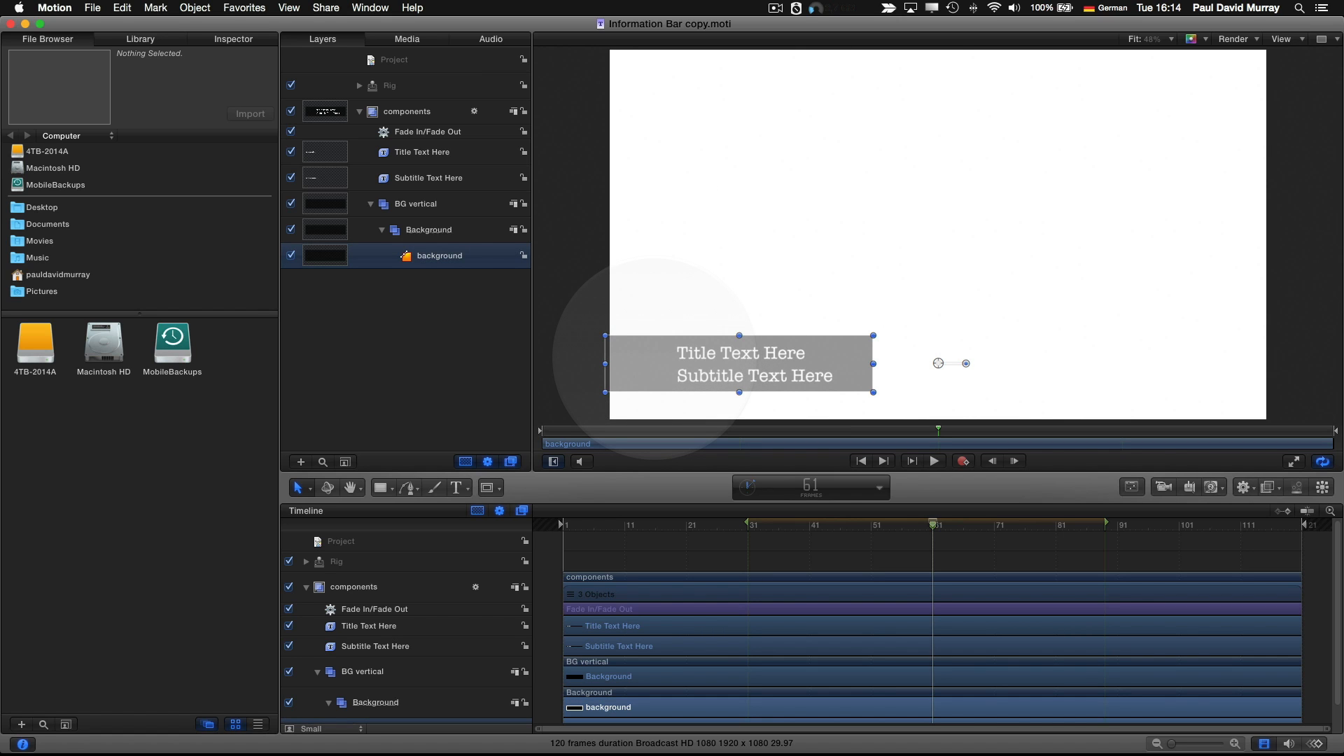
{"action": "key", "text": "x"}
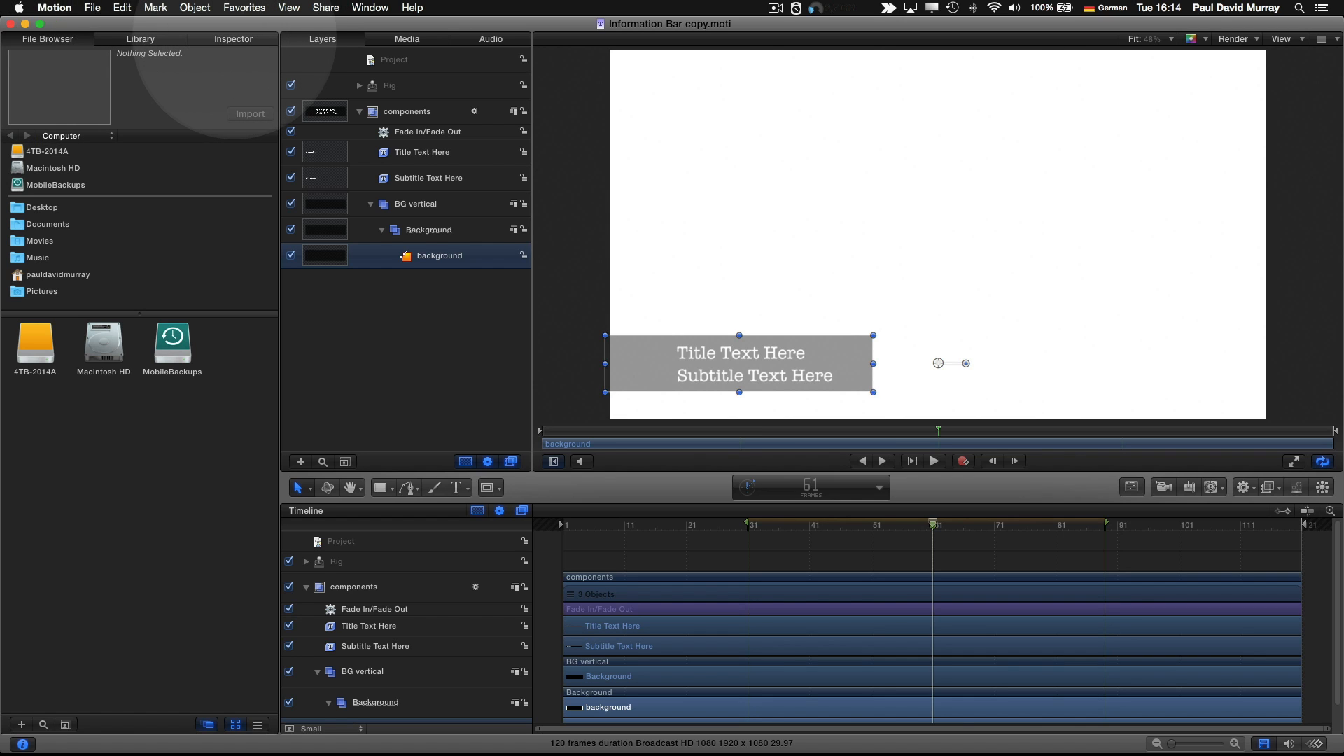
Examine the Inspector parameters of the background shape, the title text and the subtitle text
{"action": "left_click", "coordinate": [233, 38]}
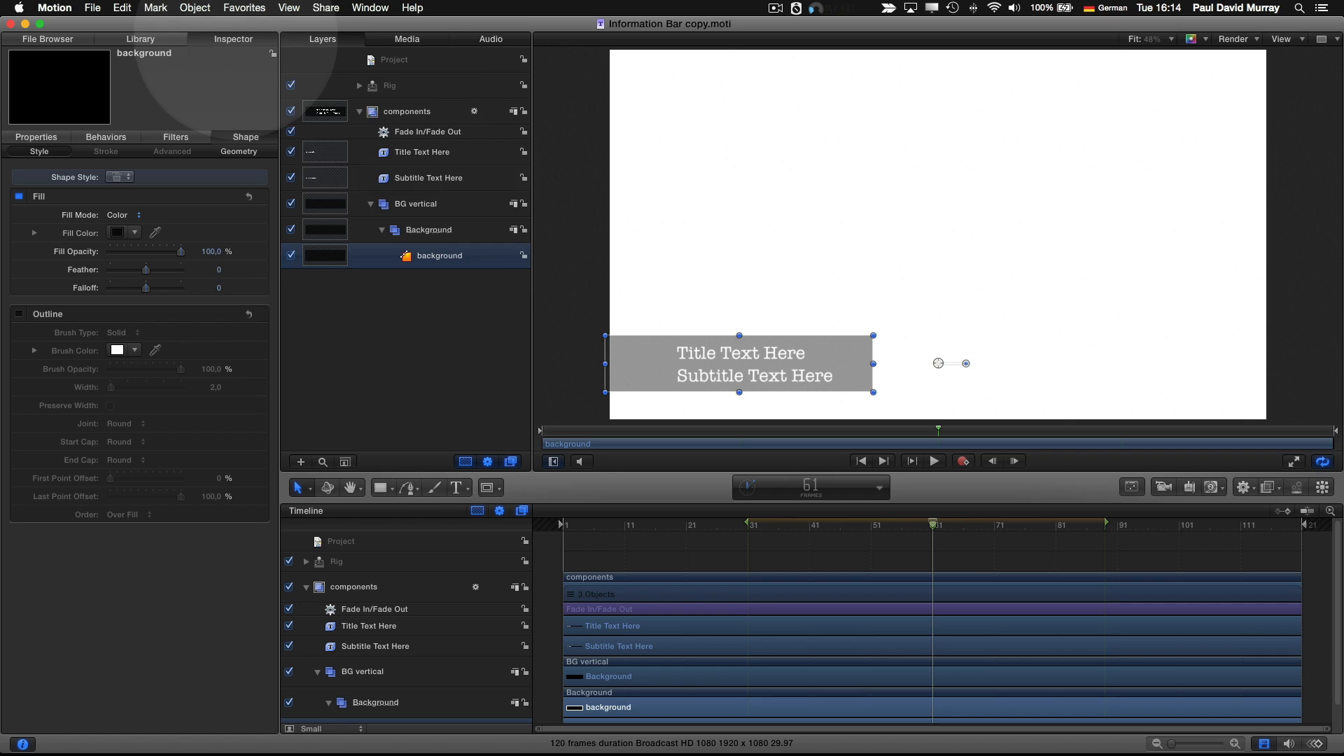
{"action": "left_click", "coordinate": [691, 240]}
{"action": "left_click", "coordinate": [721, 350]}
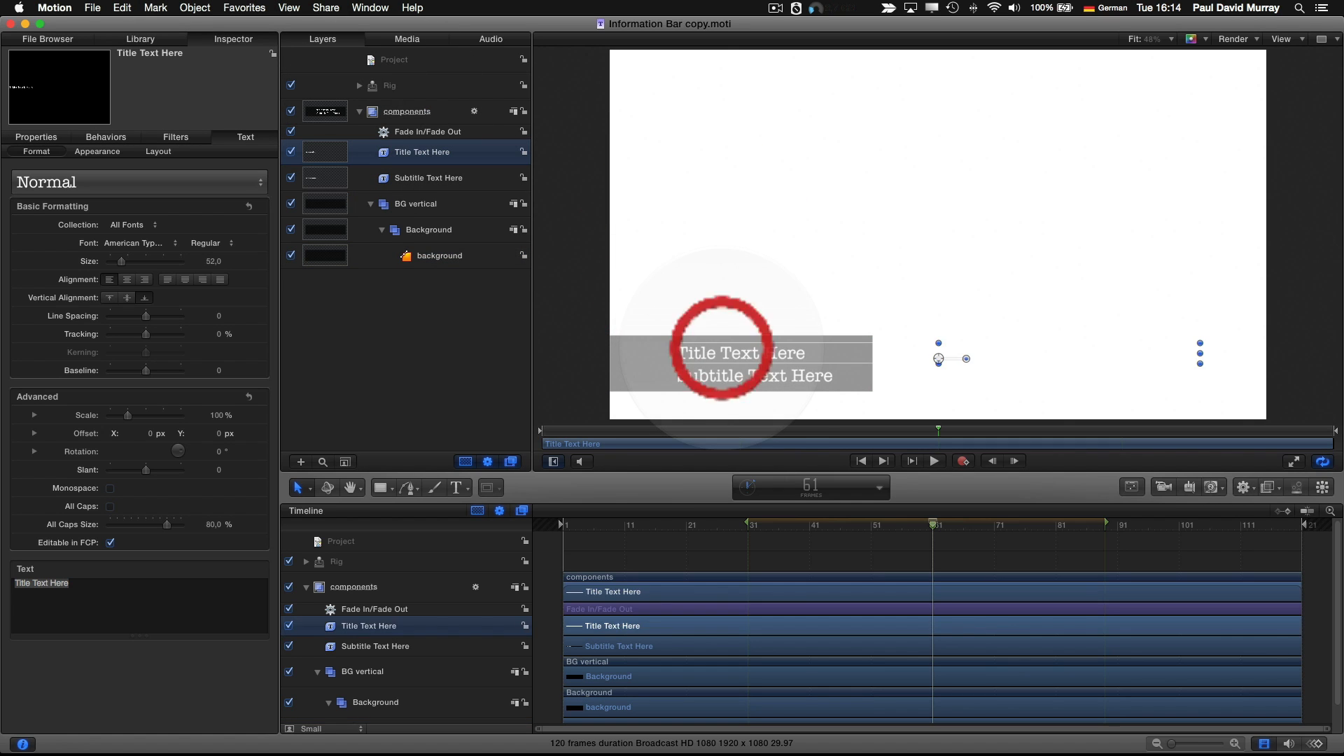
{"action": "key", "text": "x"}
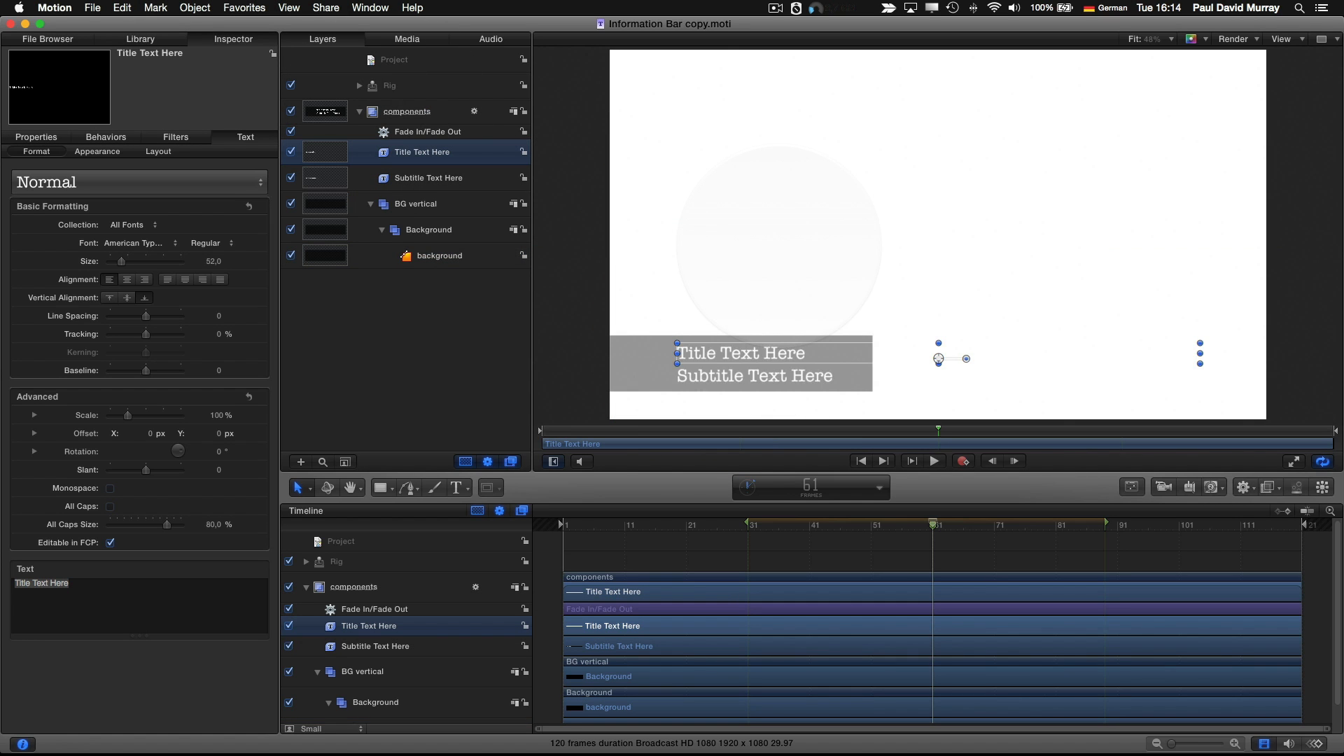
{"action": "left_click", "coordinate": [740, 372]}
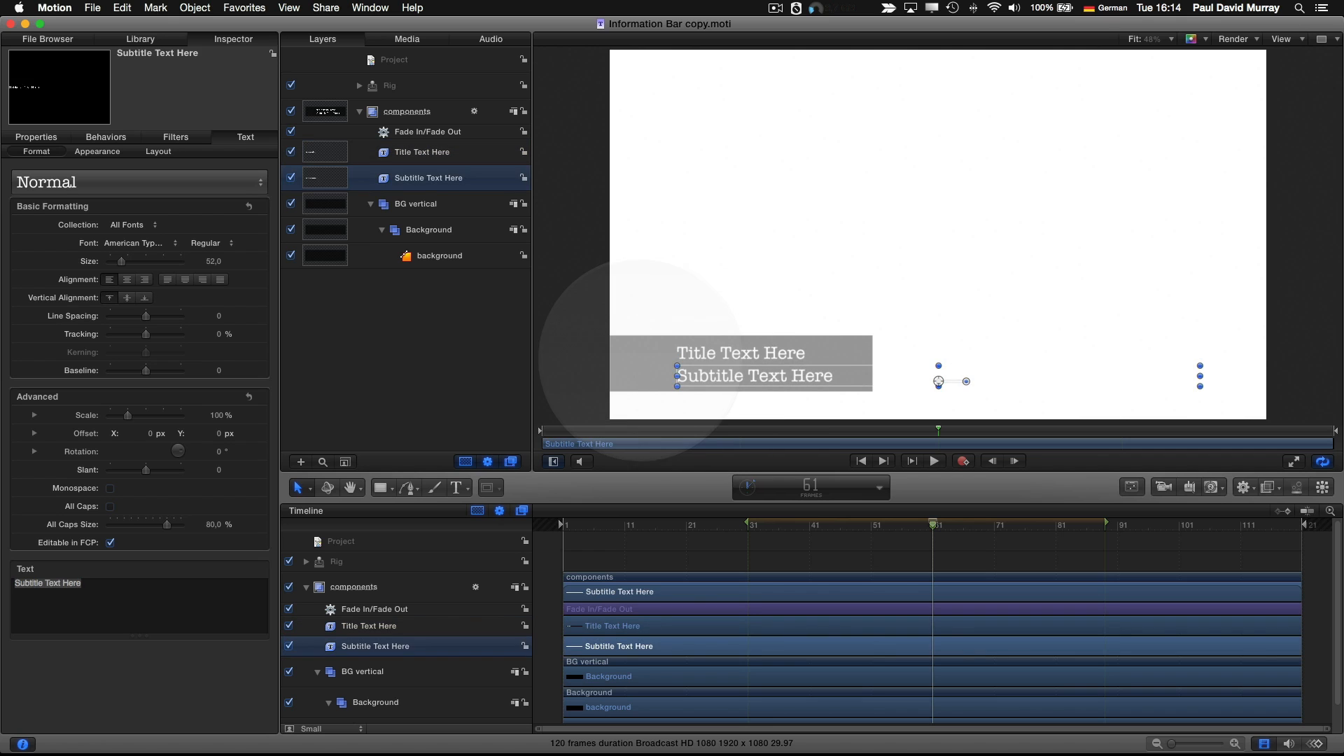
{"action": "left_click", "coordinate": [637, 362]}
{"action": "key", "text": "x"}
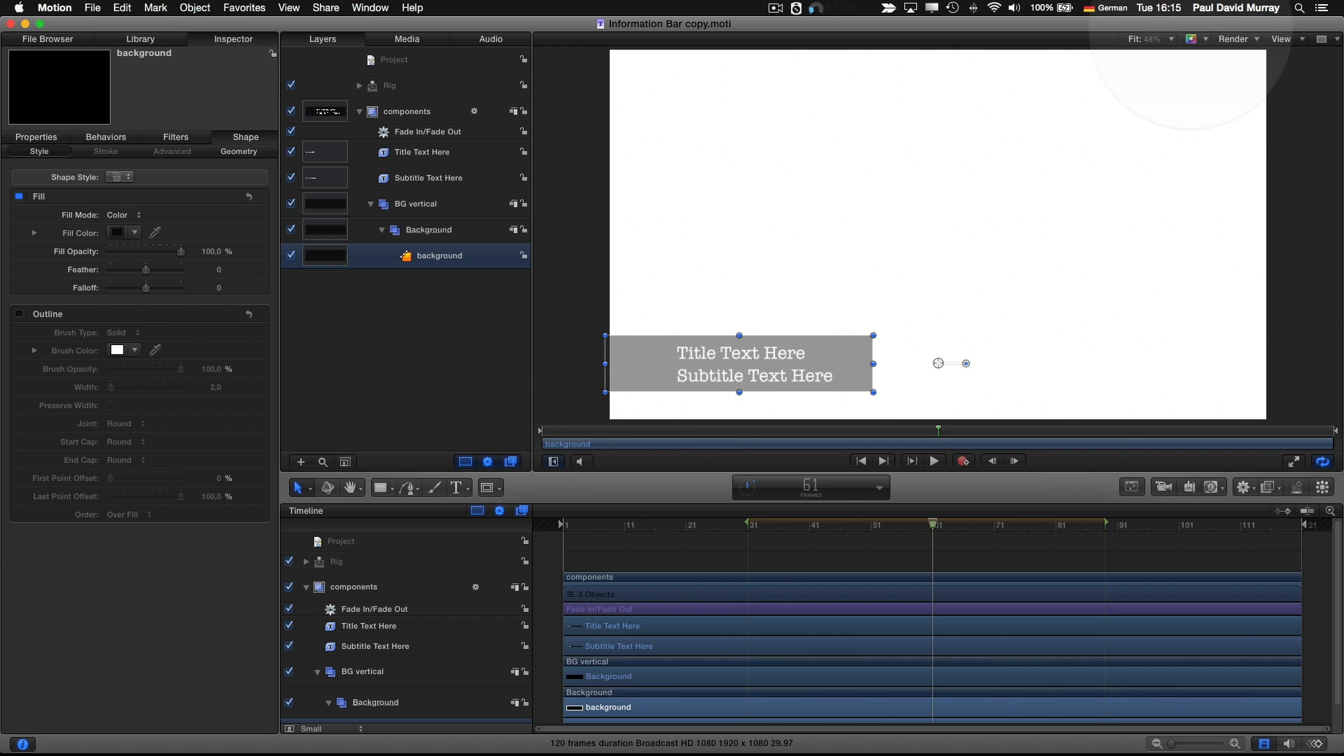
Set the canvas background to transparent and turn on the Safe Zones overlay
{"action": "left_click", "coordinate": [1194, 39]}
{"action": "left_click", "coordinate": [1217, 65]}
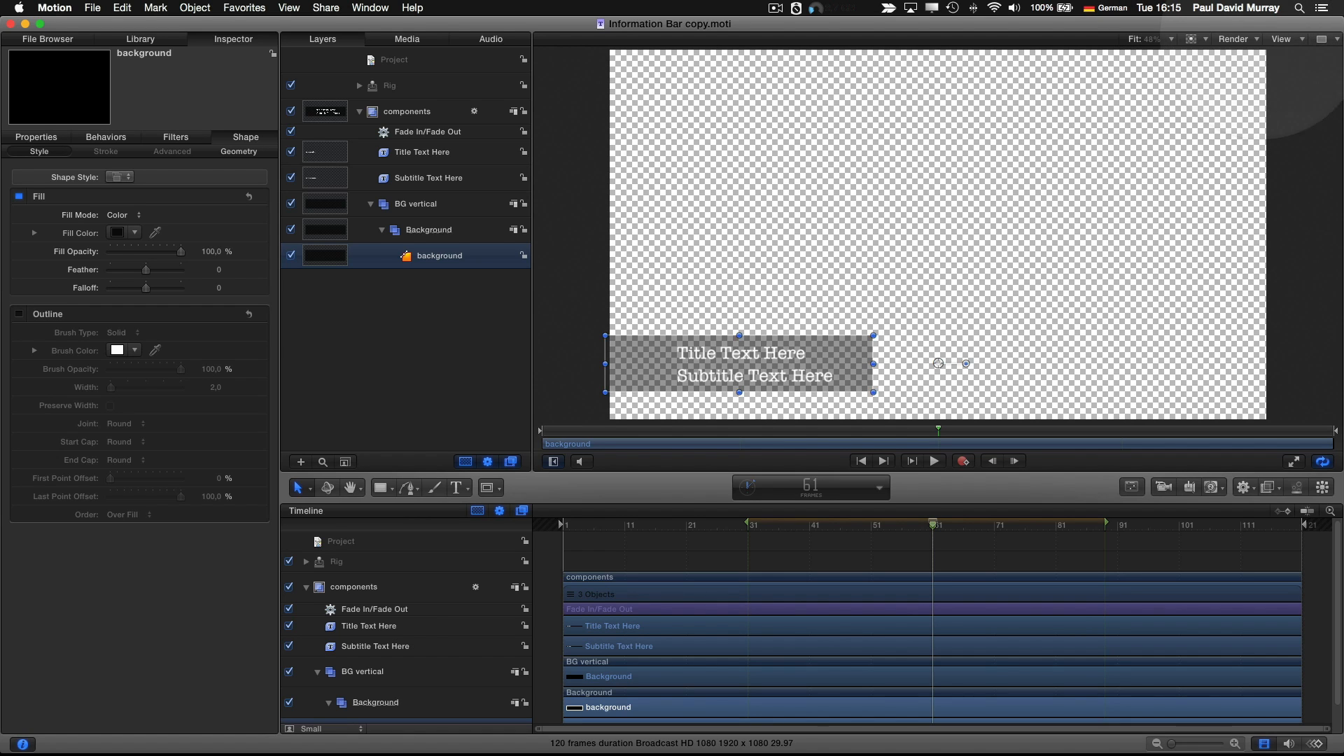
{"action": "left_click", "coordinate": [1326, 39]}
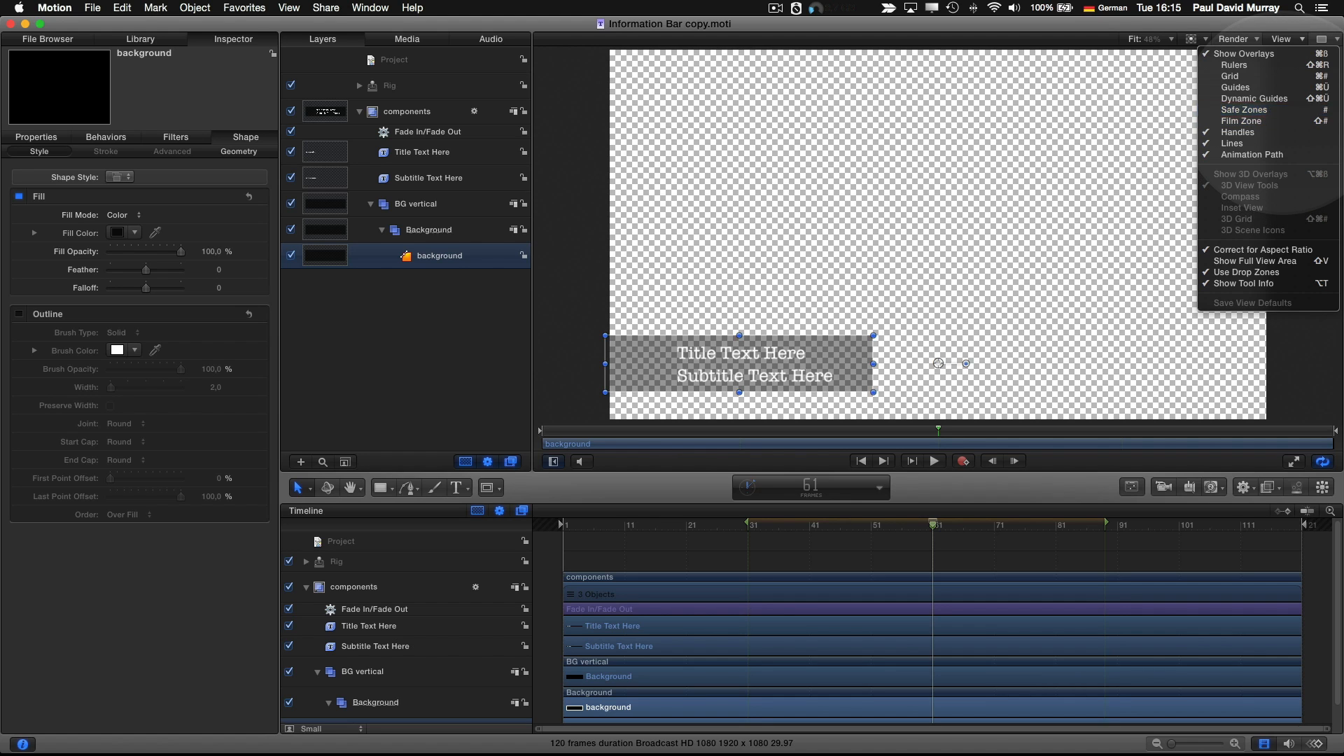
{"action": "left_click", "coordinate": [1316, 110]}
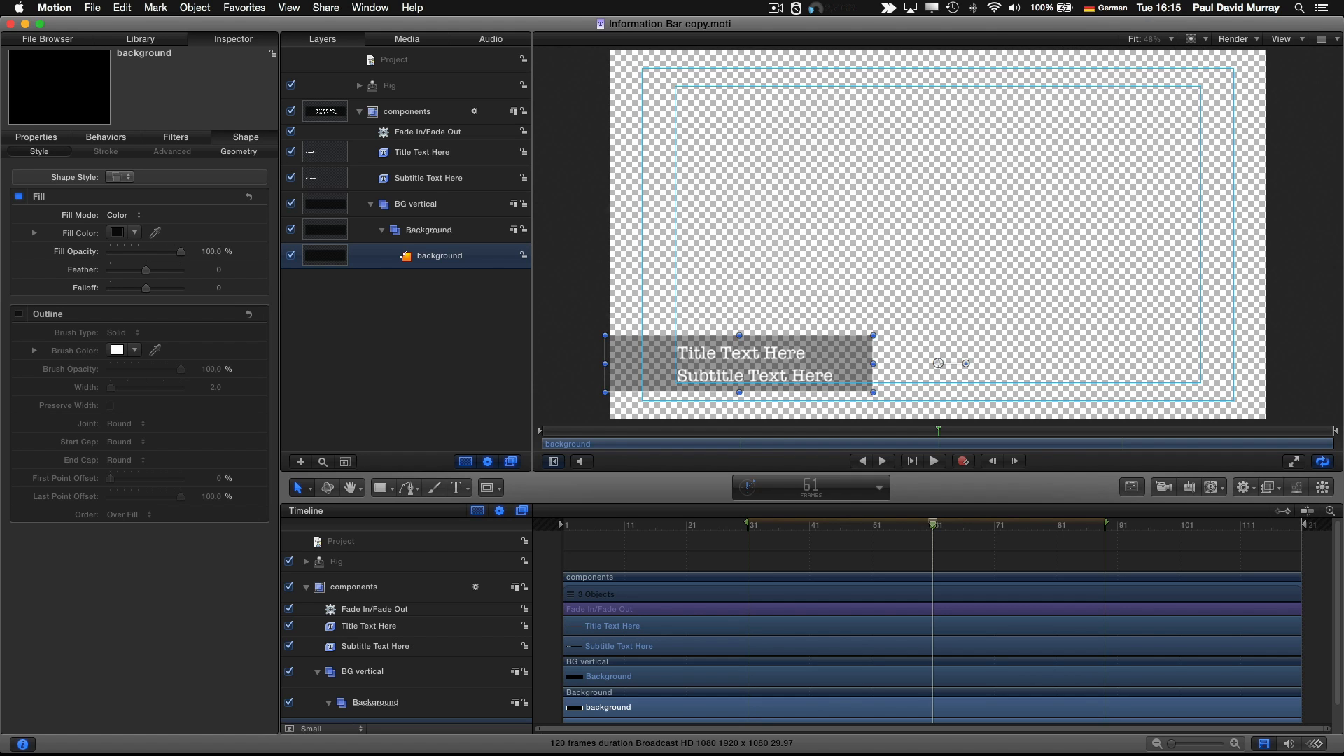
Delete the Subtitle Text Here layer from the lower third
{"action": "left_click", "coordinate": [853, 363]}
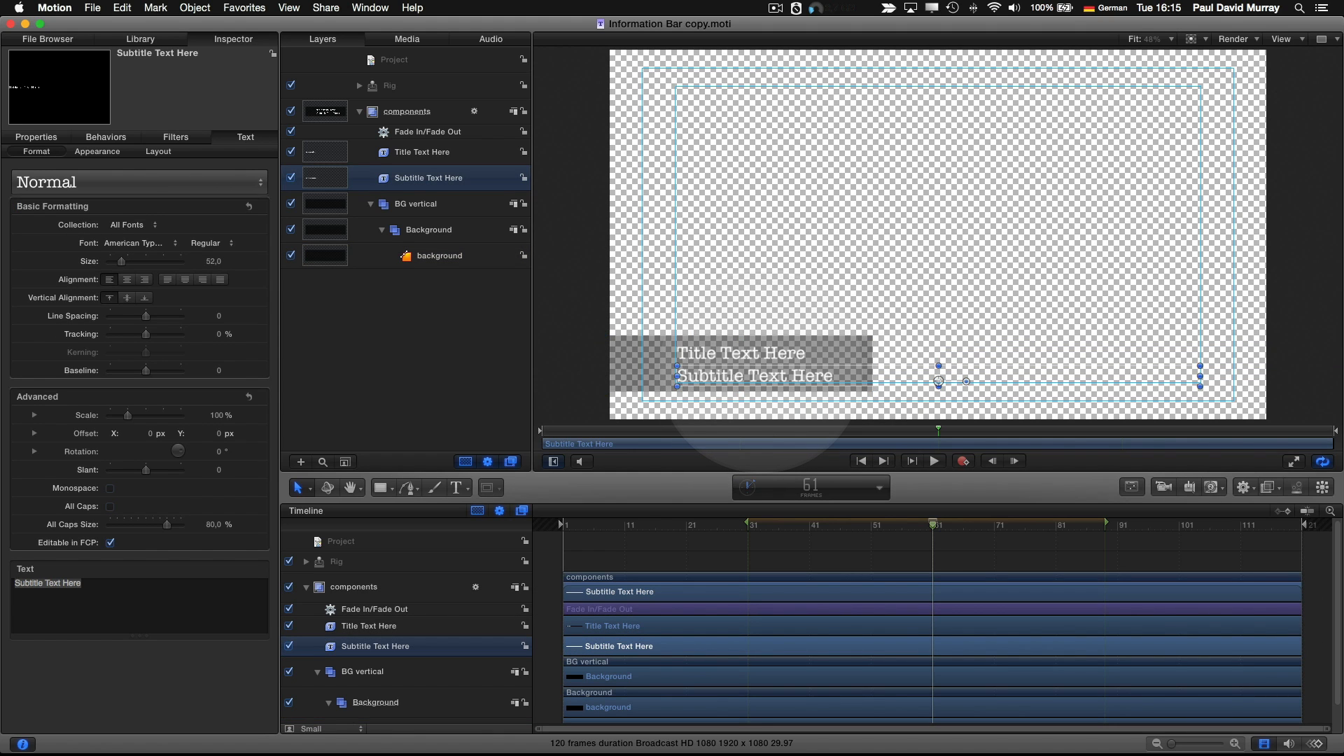
{"action": "key", "text": "BackSpace"}
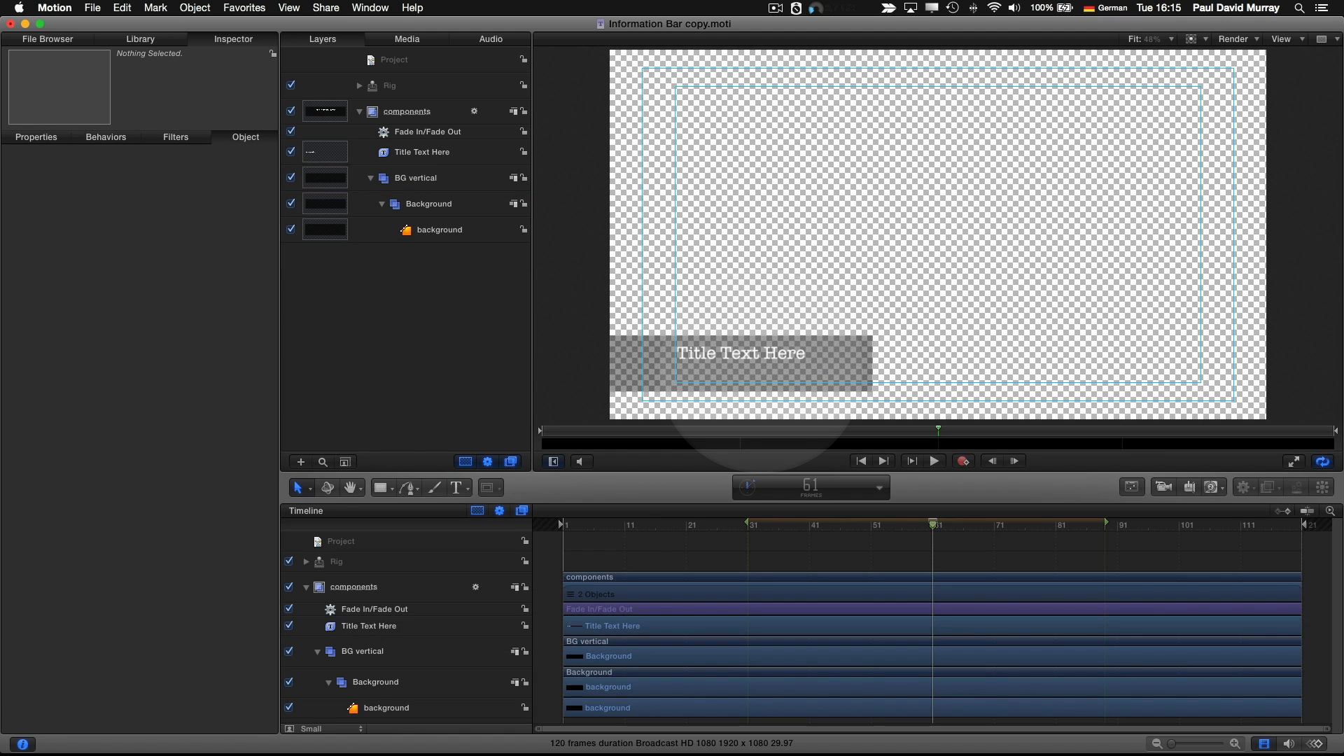
Widen the background bar to span the full frame width and set its fill color to green
{"action": "left_click", "coordinate": [630, 350]}
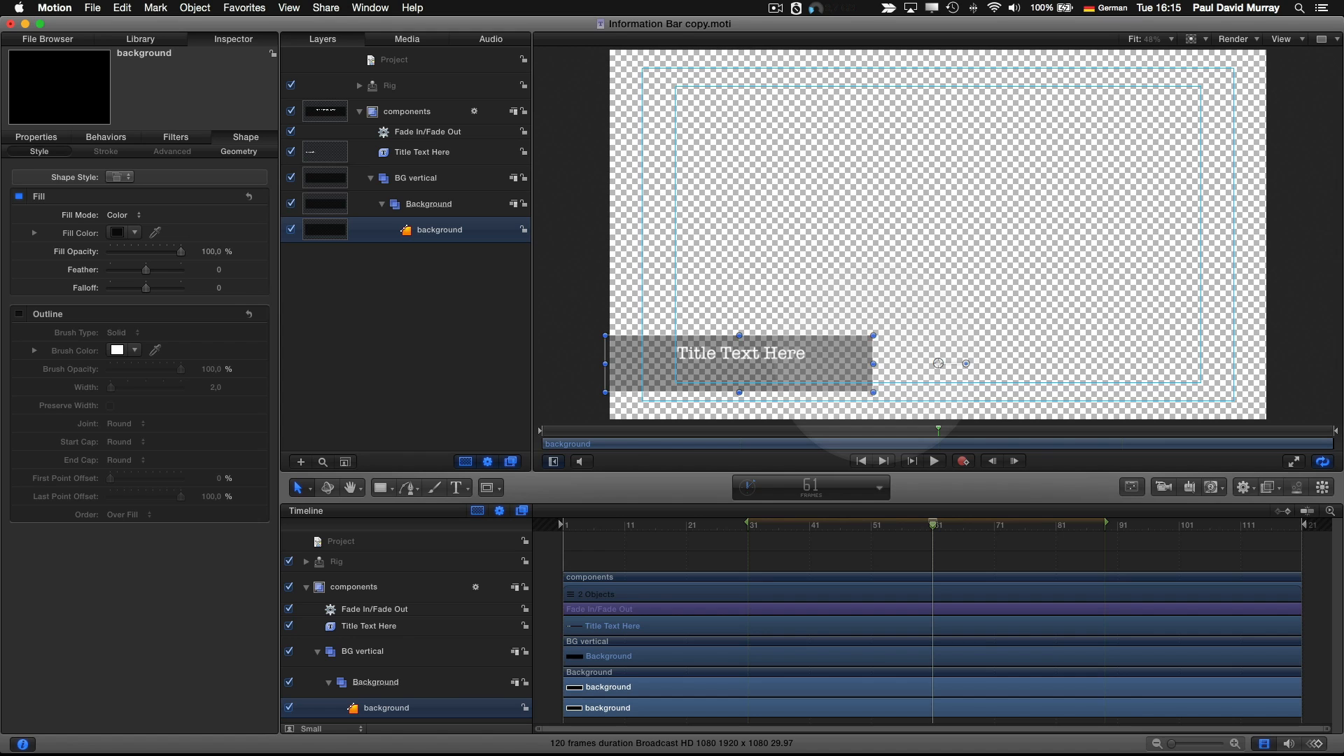
{"action": "left_click_drag", "start_coordinate": [873, 364], "coordinate": [1269, 363]}
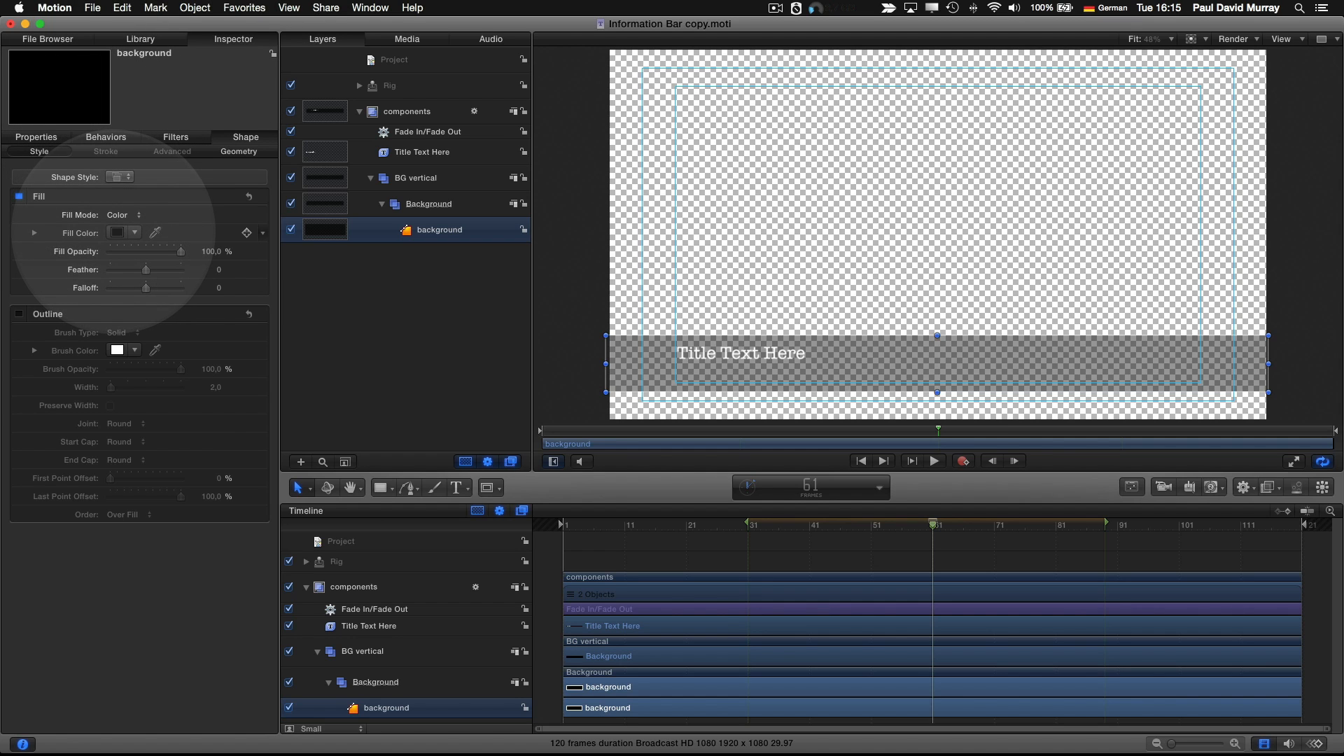
{"action": "left_click", "coordinate": [117, 233]}
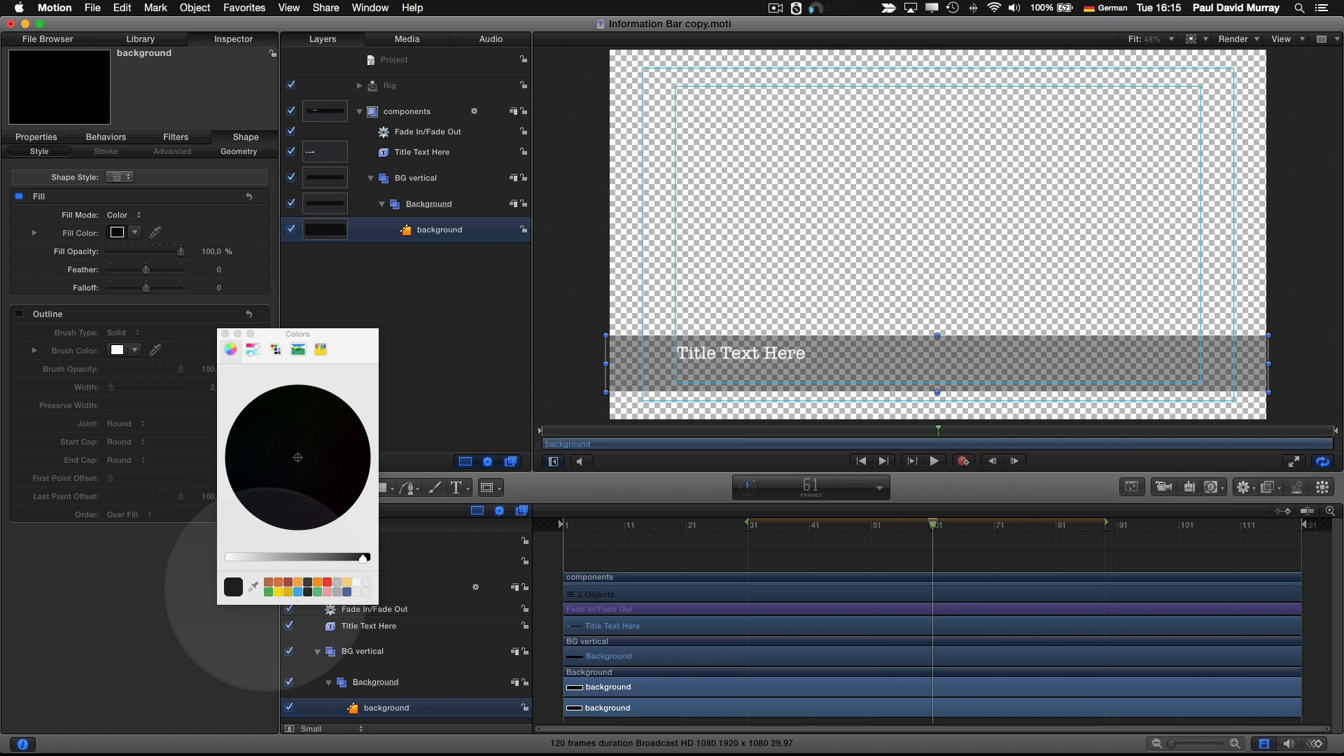
{"action": "left_click", "coordinate": [268, 592]}
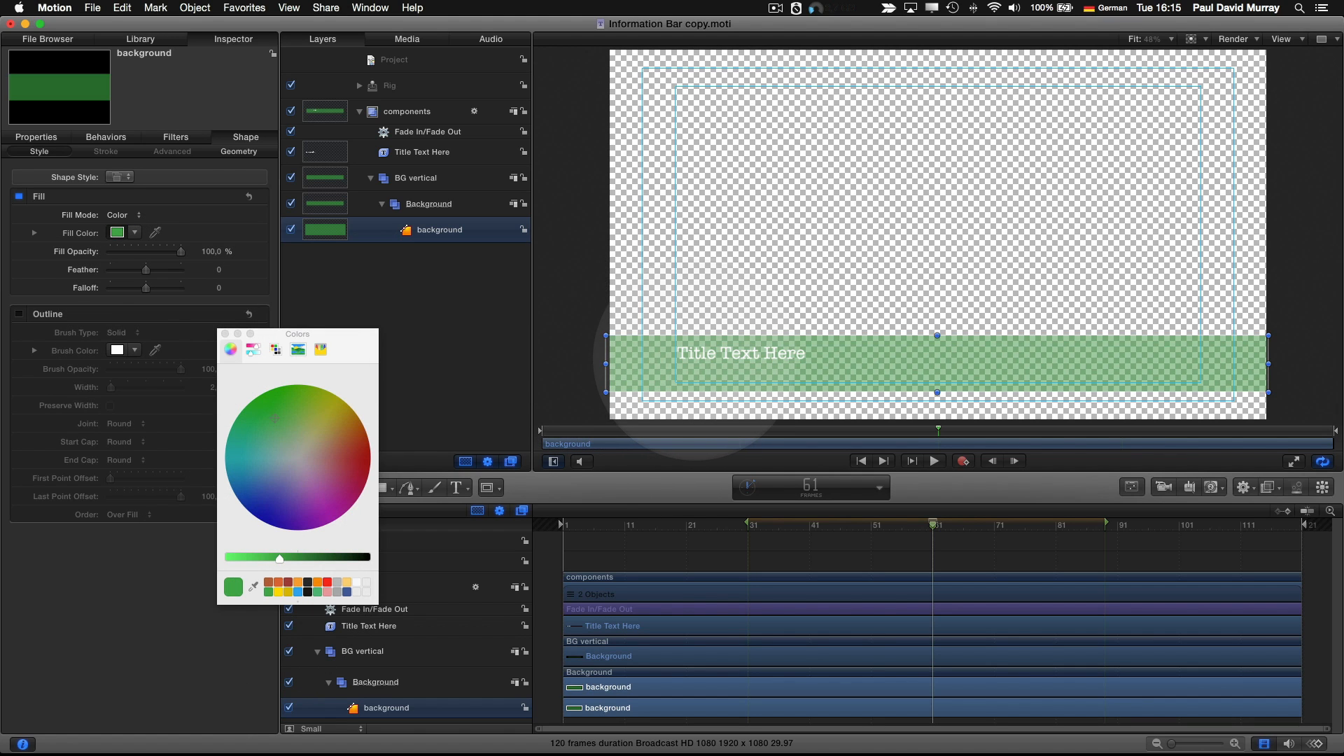
Replace the Title Text Here wording with random placeholder text long enough to wrap onto a second line
{"action": "key", "text": "x"}
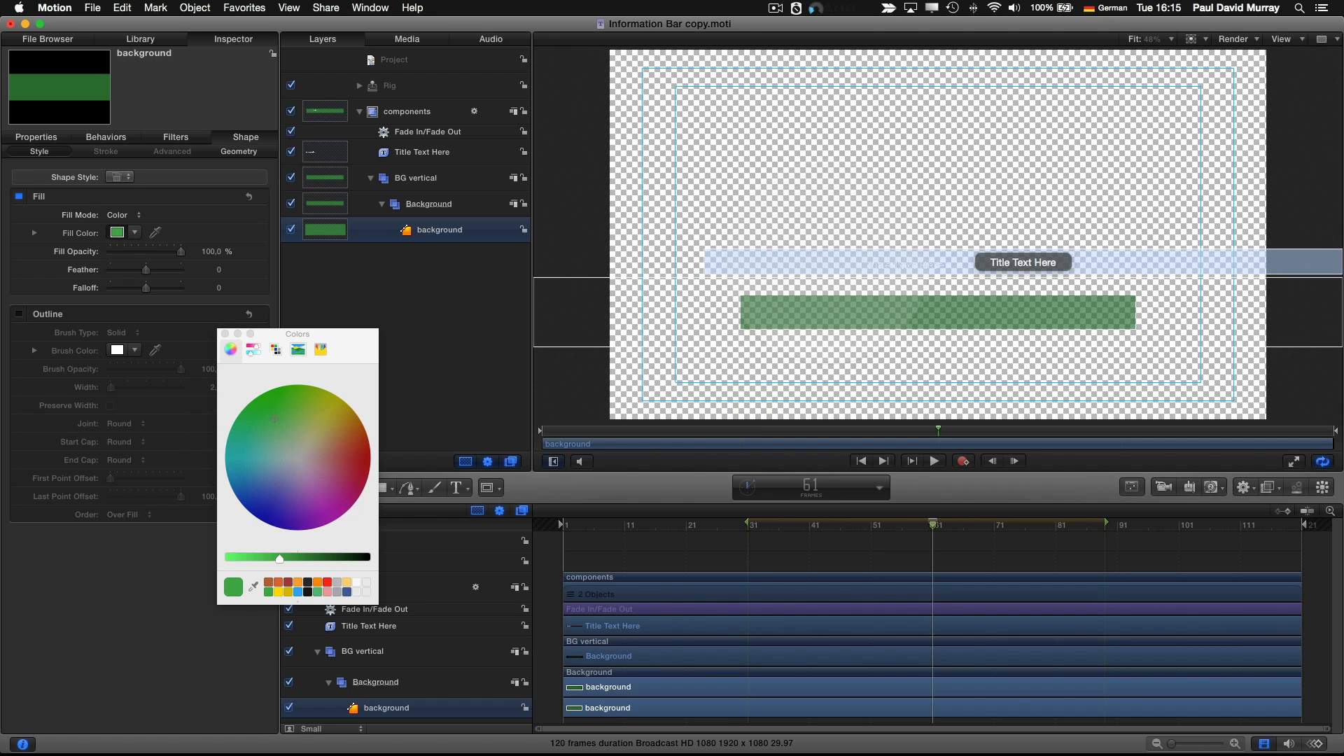
{"action": "left_click", "coordinate": [893, 266]}
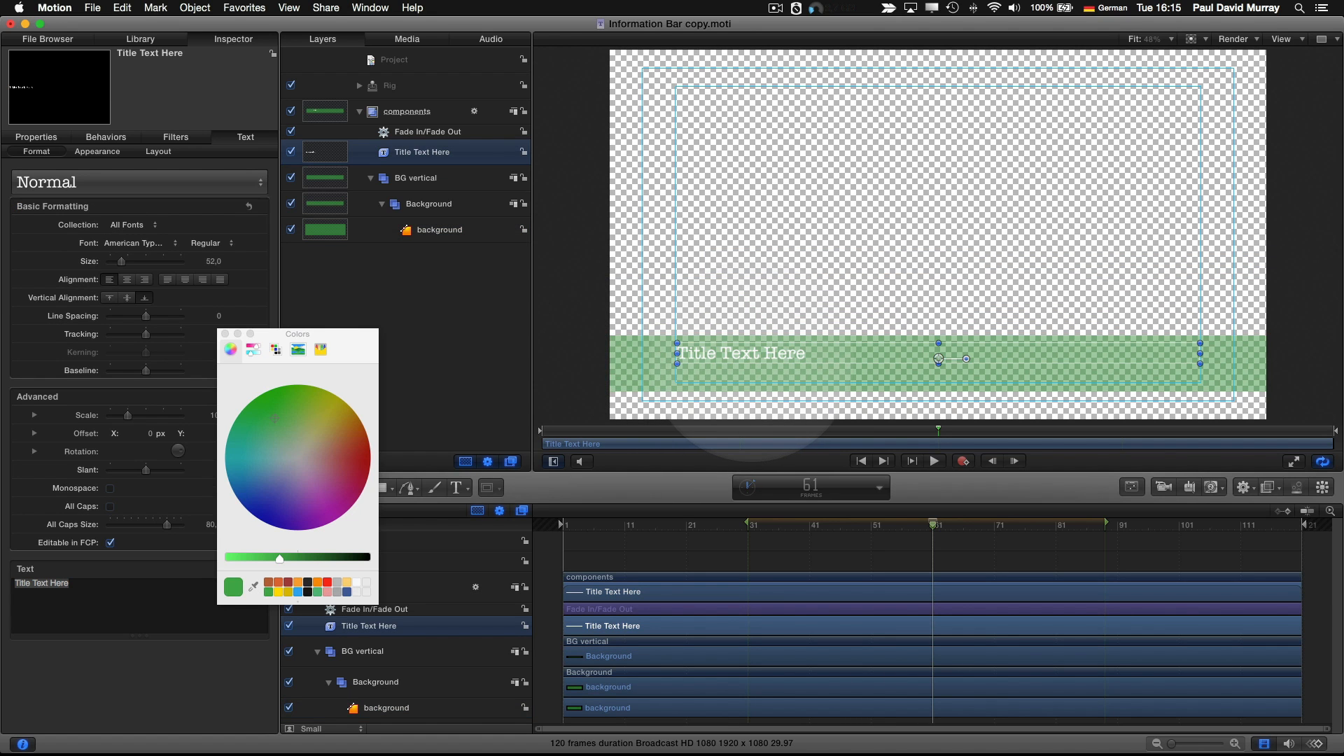
{"action": "key", "text": "t"}
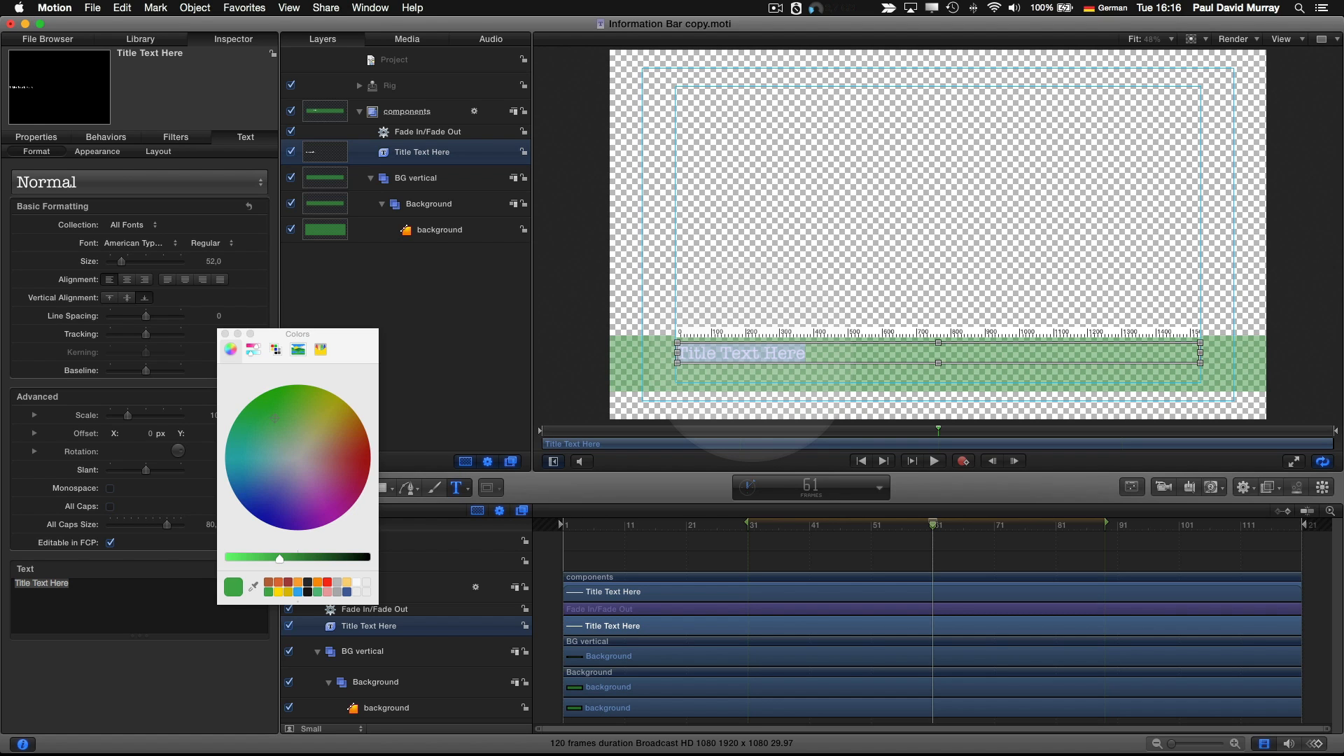
{"action": "left_click", "coordinate": [761, 353]}
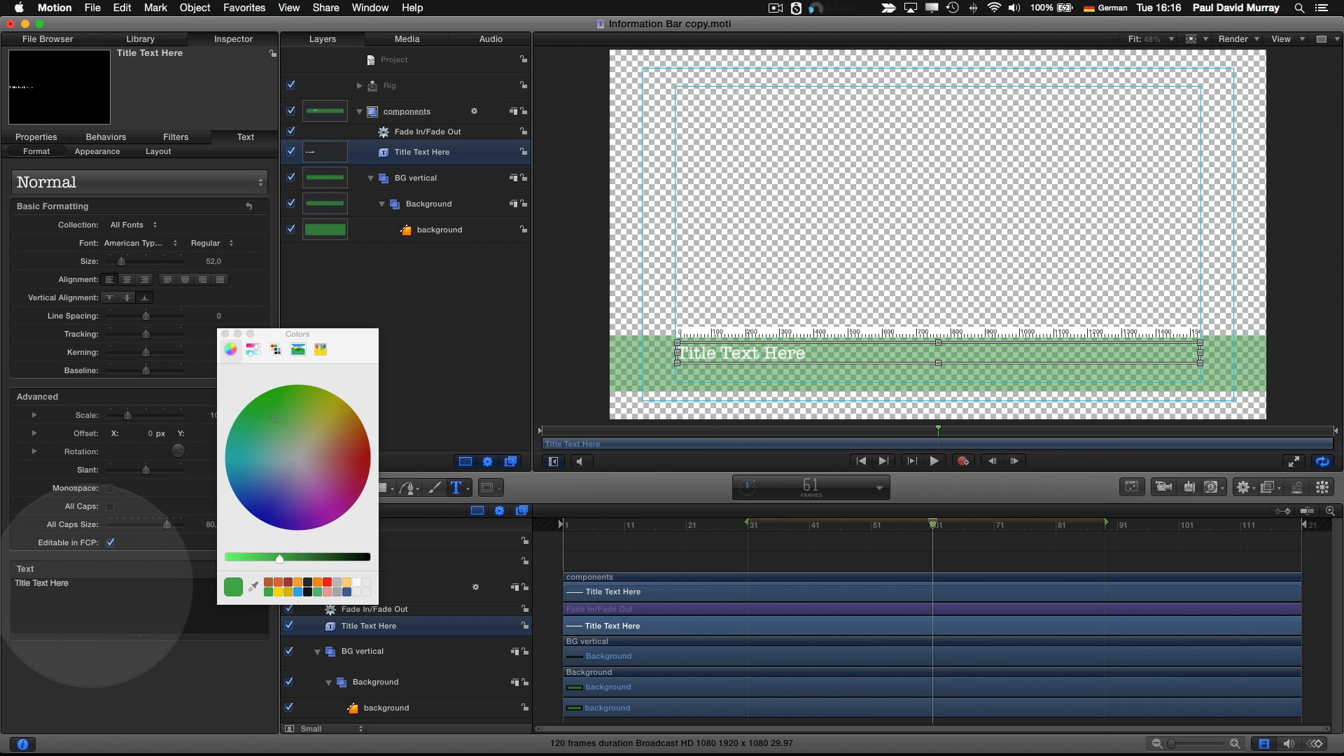
{"action": "double_click", "coordinate": [92, 586]}
{"action": "key", "text": "super+a"}
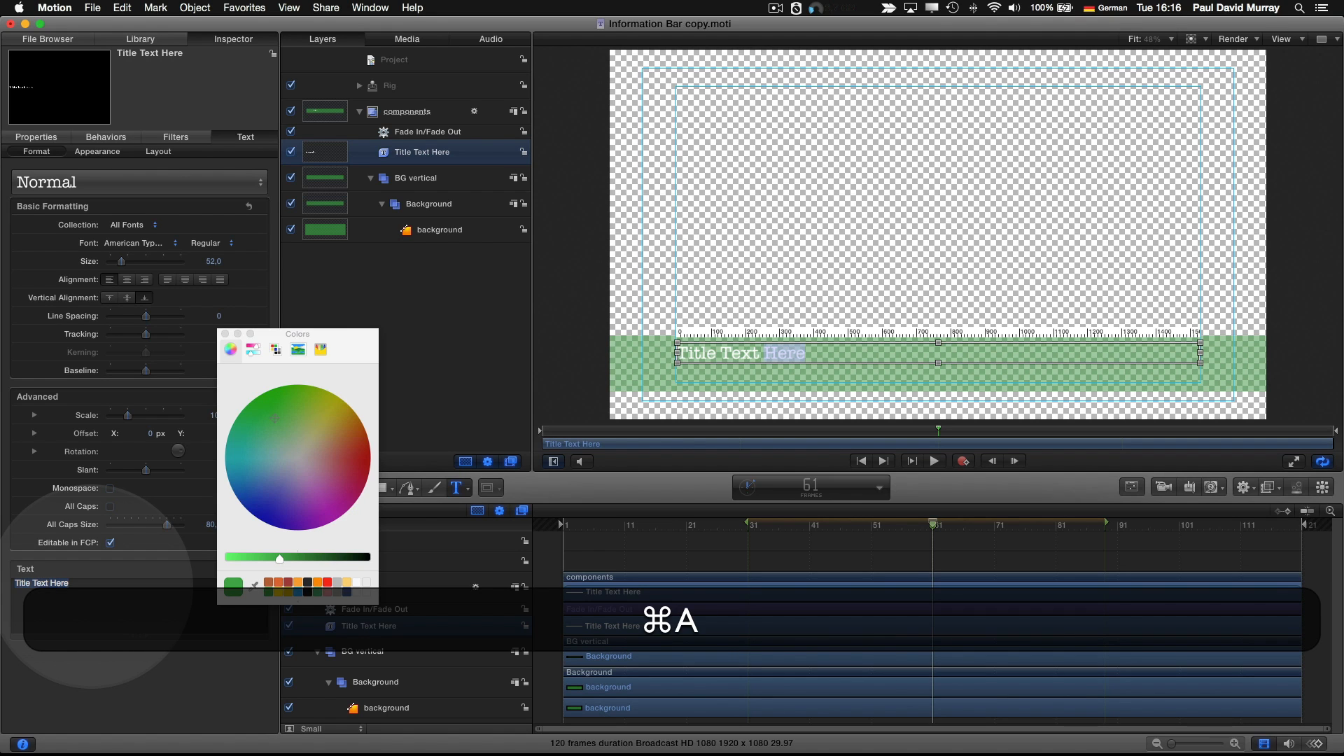
{"action": "type", "text": "jj ijij irjb iribifbisibi ib sb"}
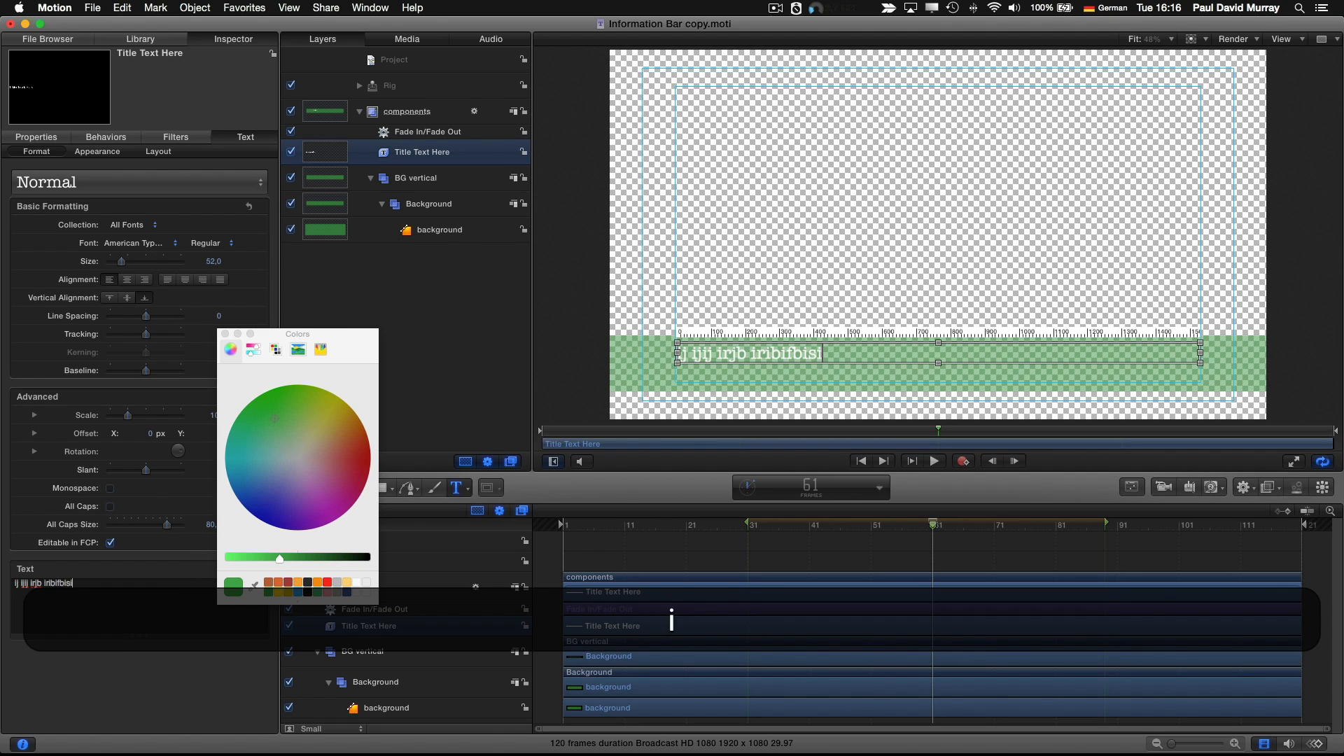
{"action": "type", "text": " ib nsibn nbin b"}
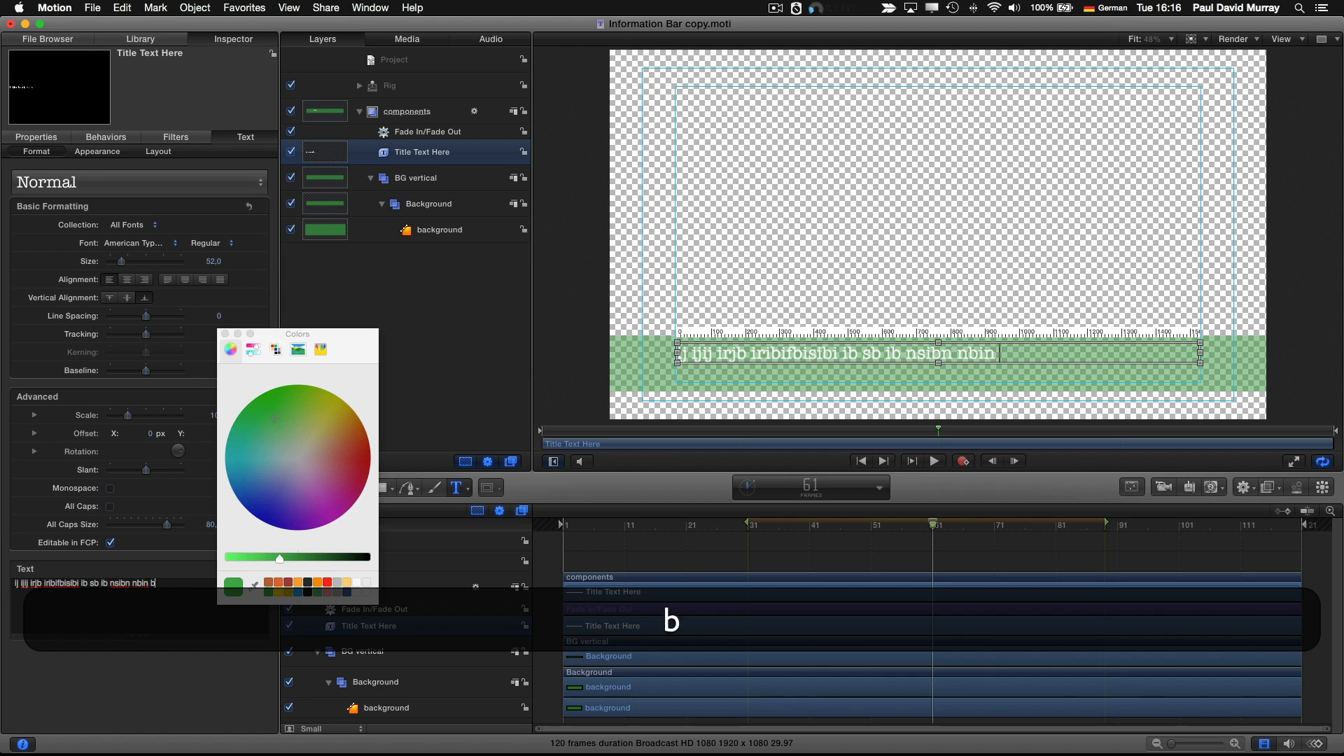
{"action": "type", "text": "nin biisb ibiinbiibiisbninbiinbibibin"}
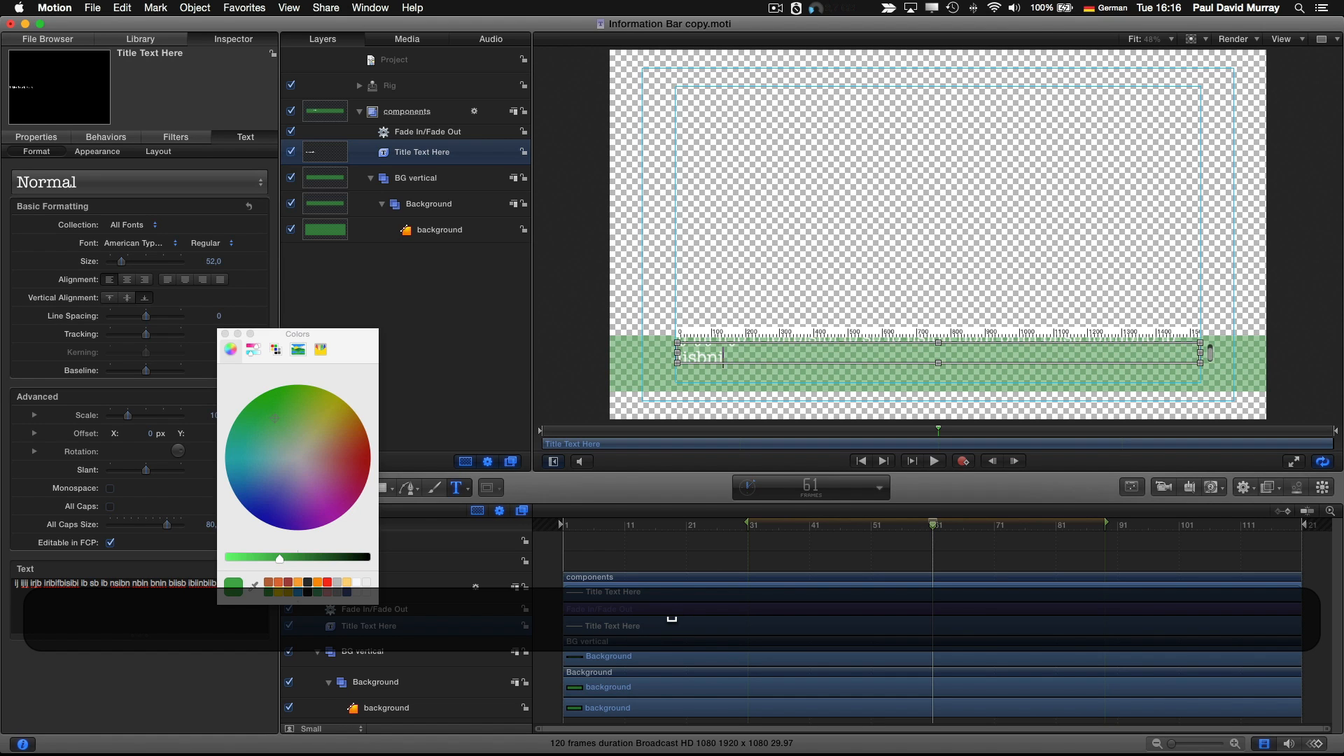
{"action": "type", "text": "i sib isnibisnbi"}
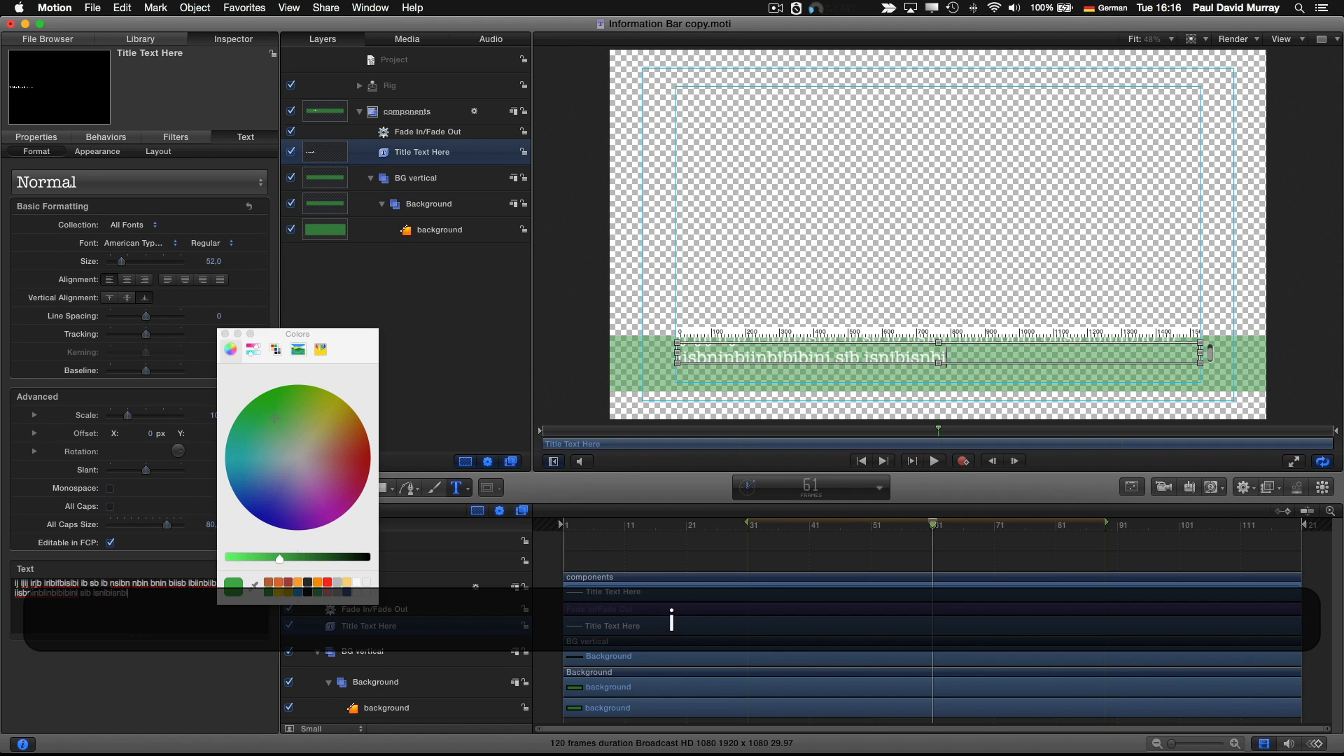
{"action": "type", "text": "n ibninbi sinbinb insibi nba"}
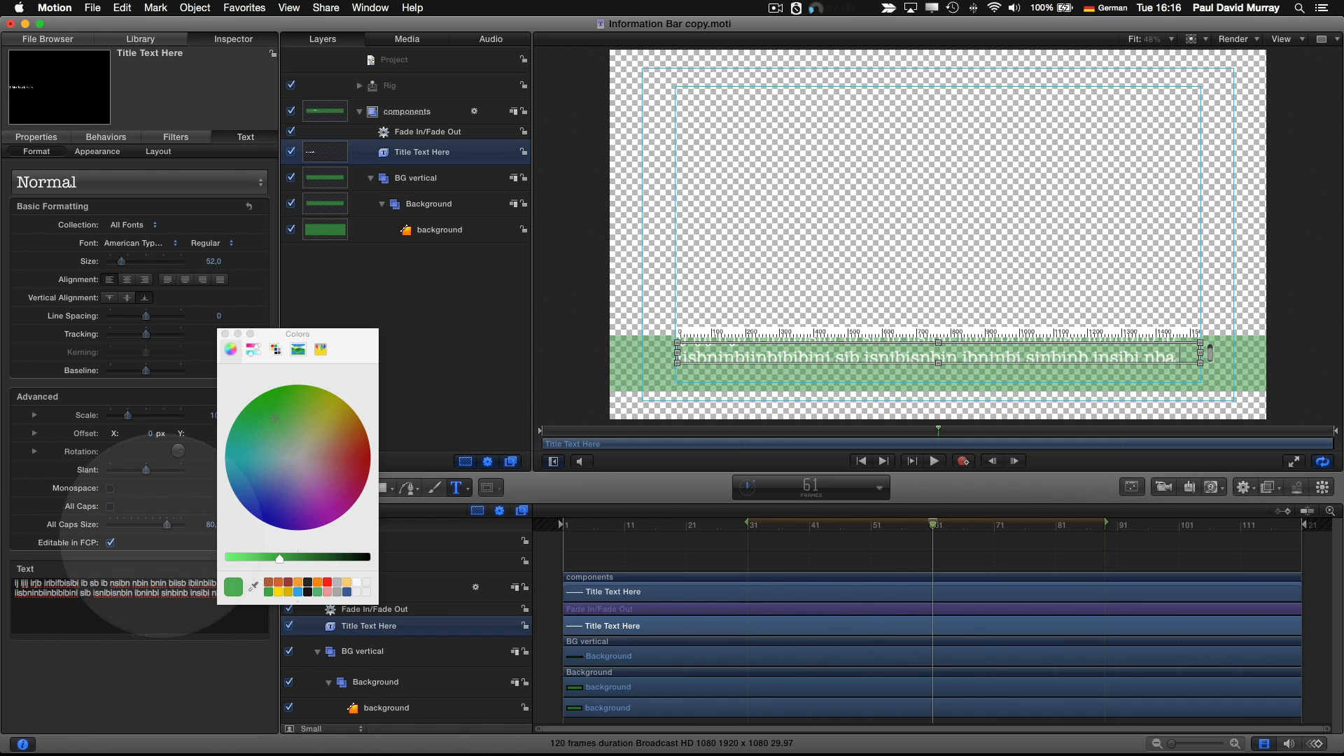
Format the title text with a baseline of -52, centered alignment and the Arial font, with the Colors window closed
{"action": "left_click", "coordinate": [225, 334]}
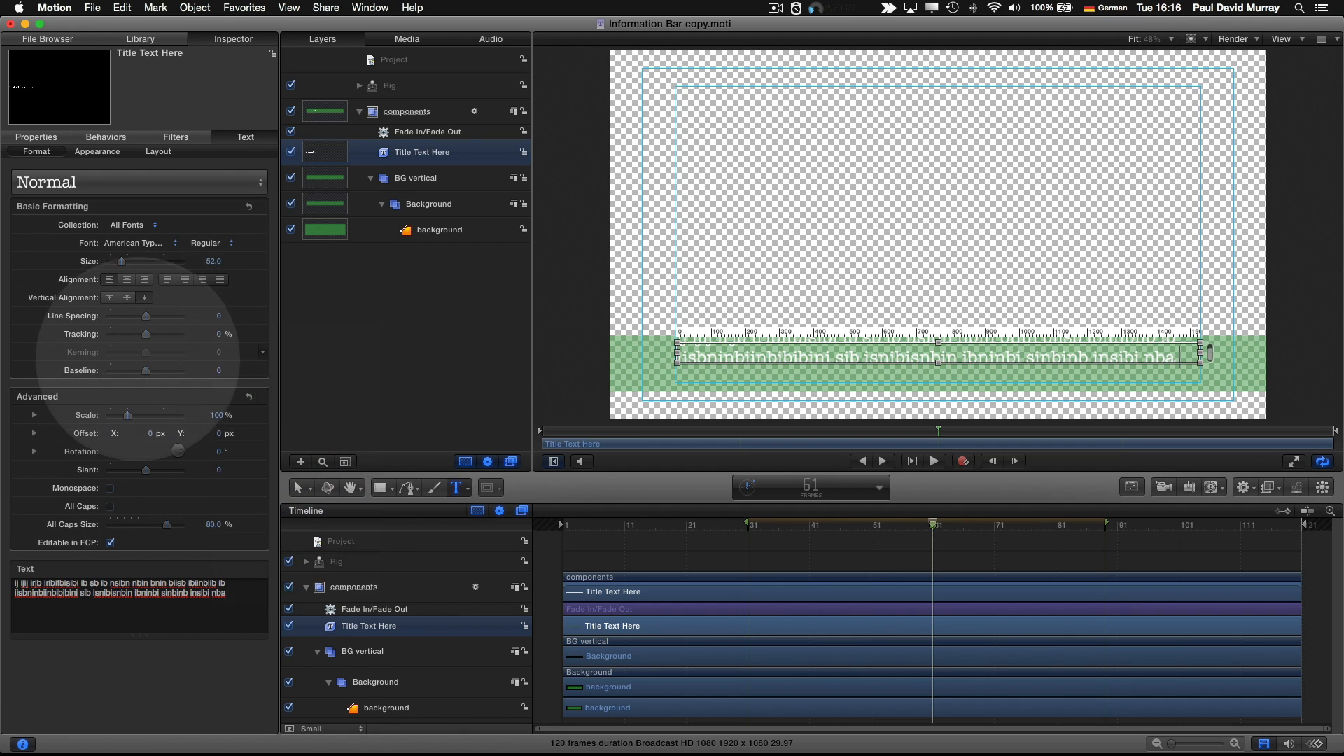
{"action": "left_click_drag", "start_coordinate": [144, 371], "coordinate": [126, 371]}
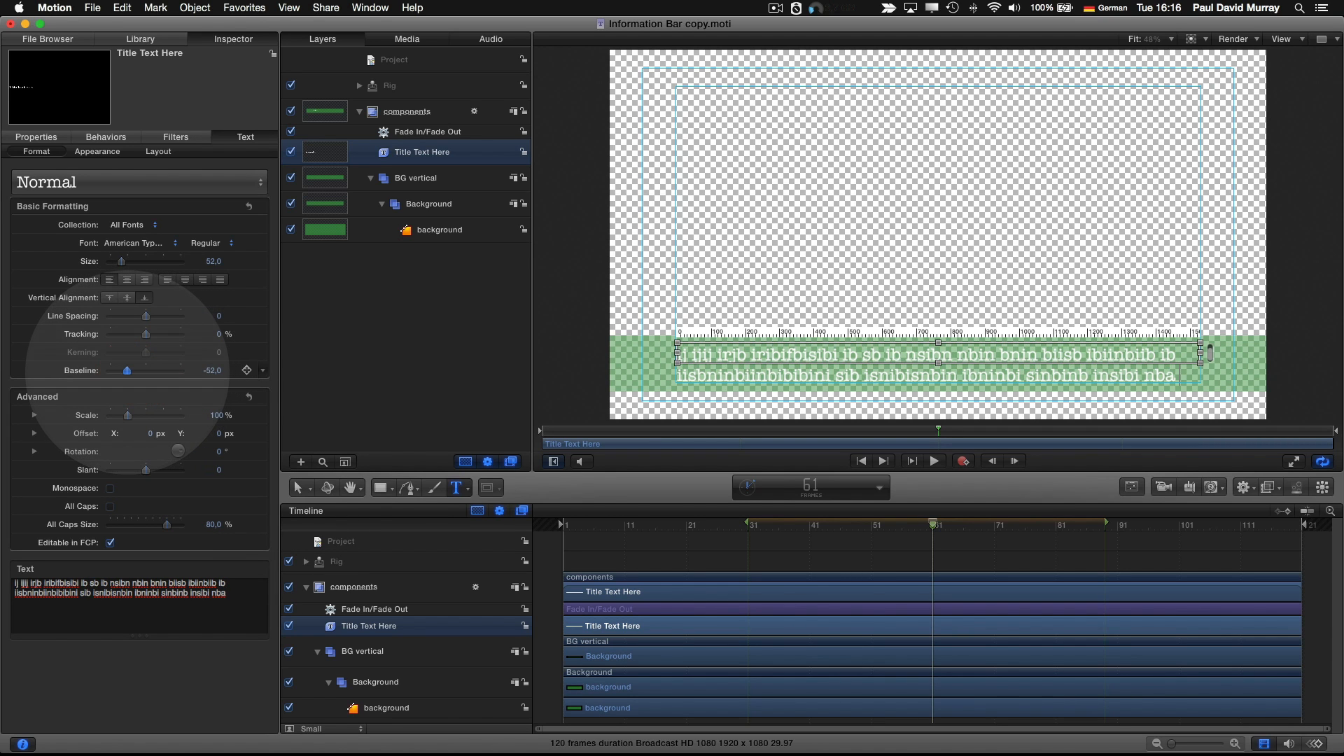
{"action": "left_click", "coordinate": [128, 372]}
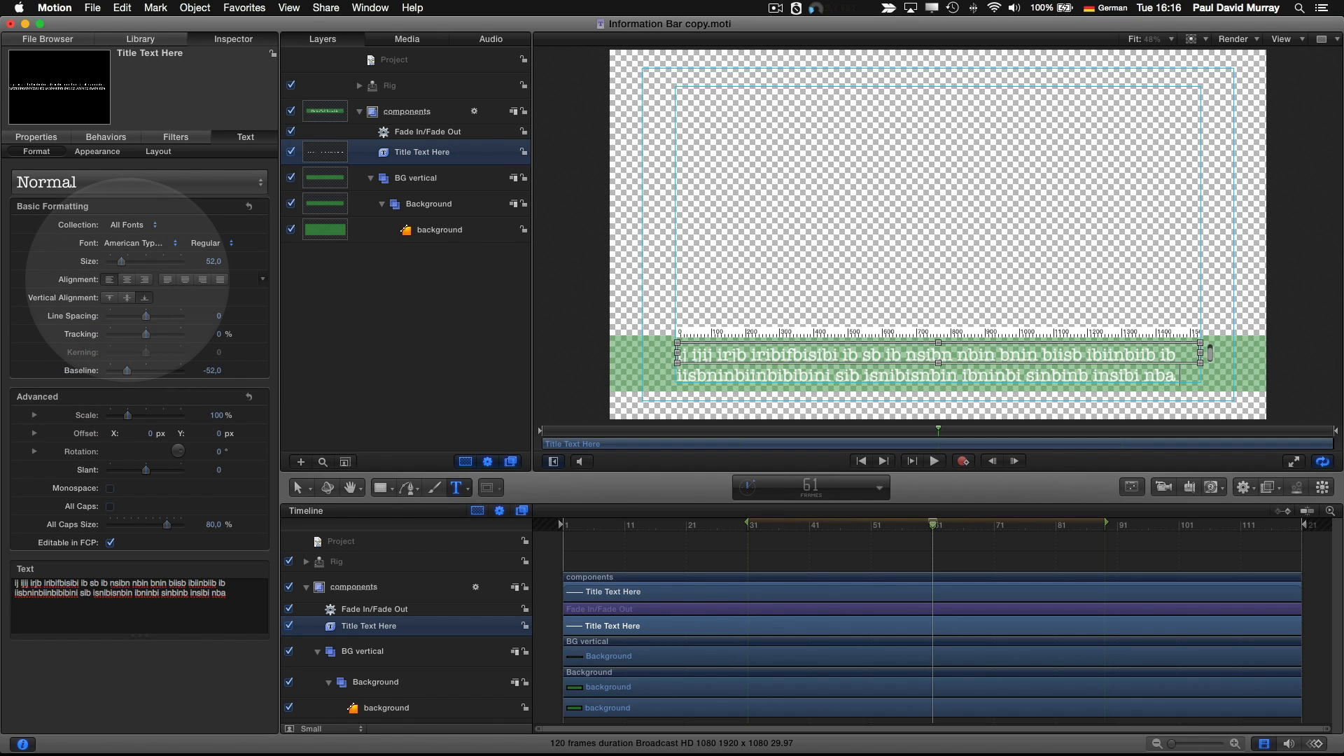
{"action": "left_click", "coordinate": [128, 279]}
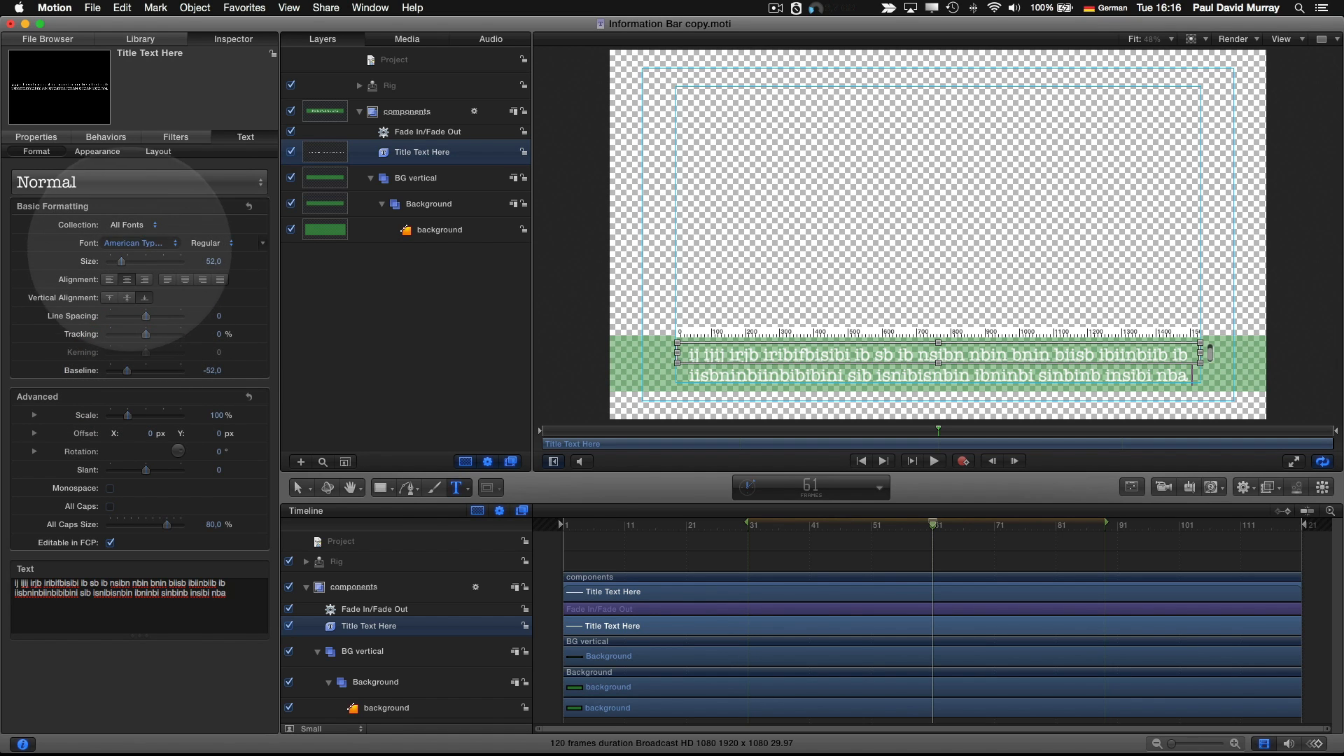
{"action": "left_click", "coordinate": [133, 243]}
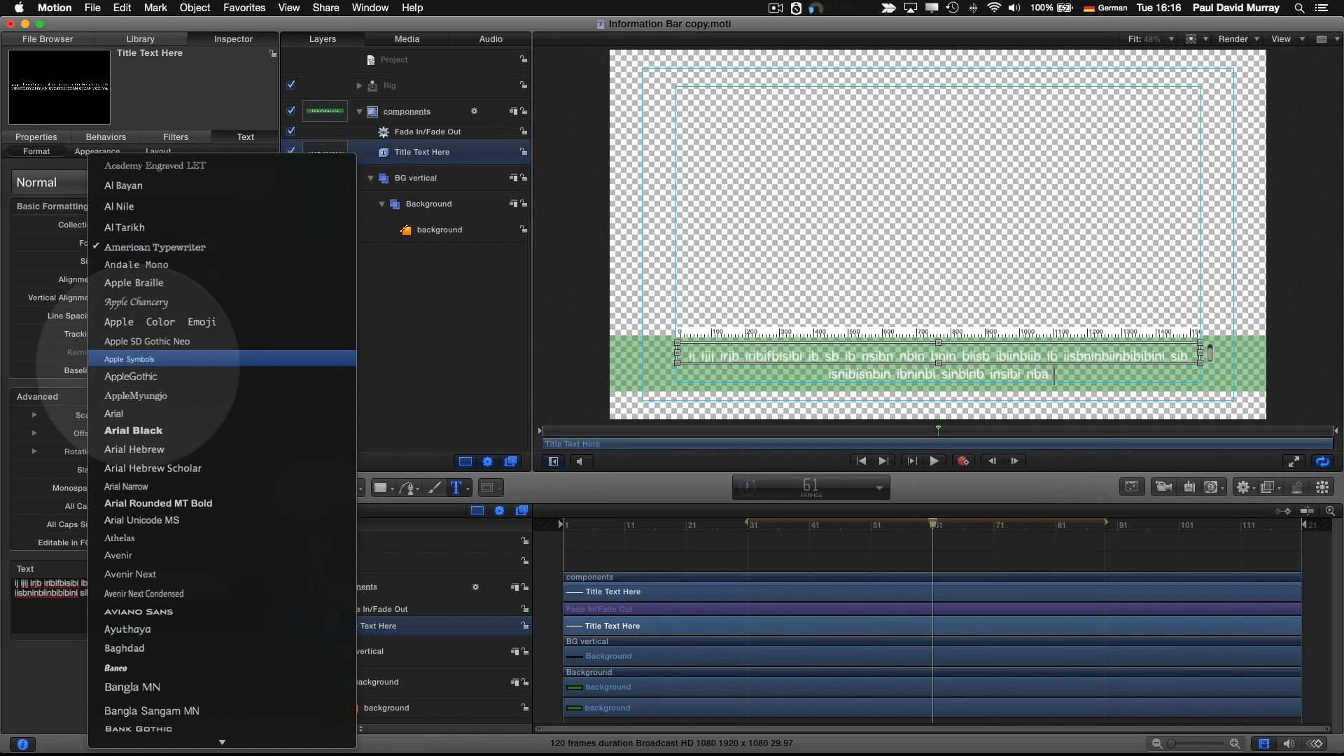
{"action": "left_click", "coordinate": [133, 414]}
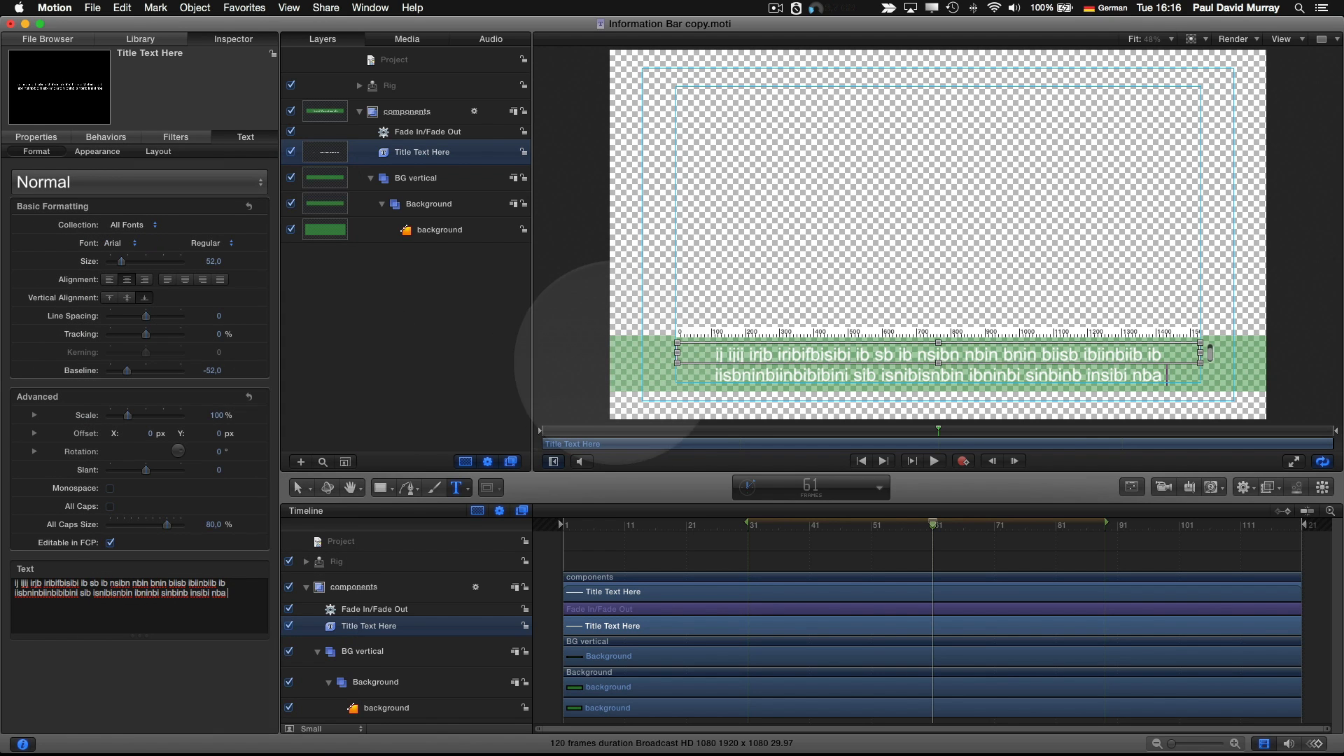
Move the playhead to frame 43 and start saving the title as a new template named MyGreenSub
{"action": "left_click", "coordinate": [890, 525]}
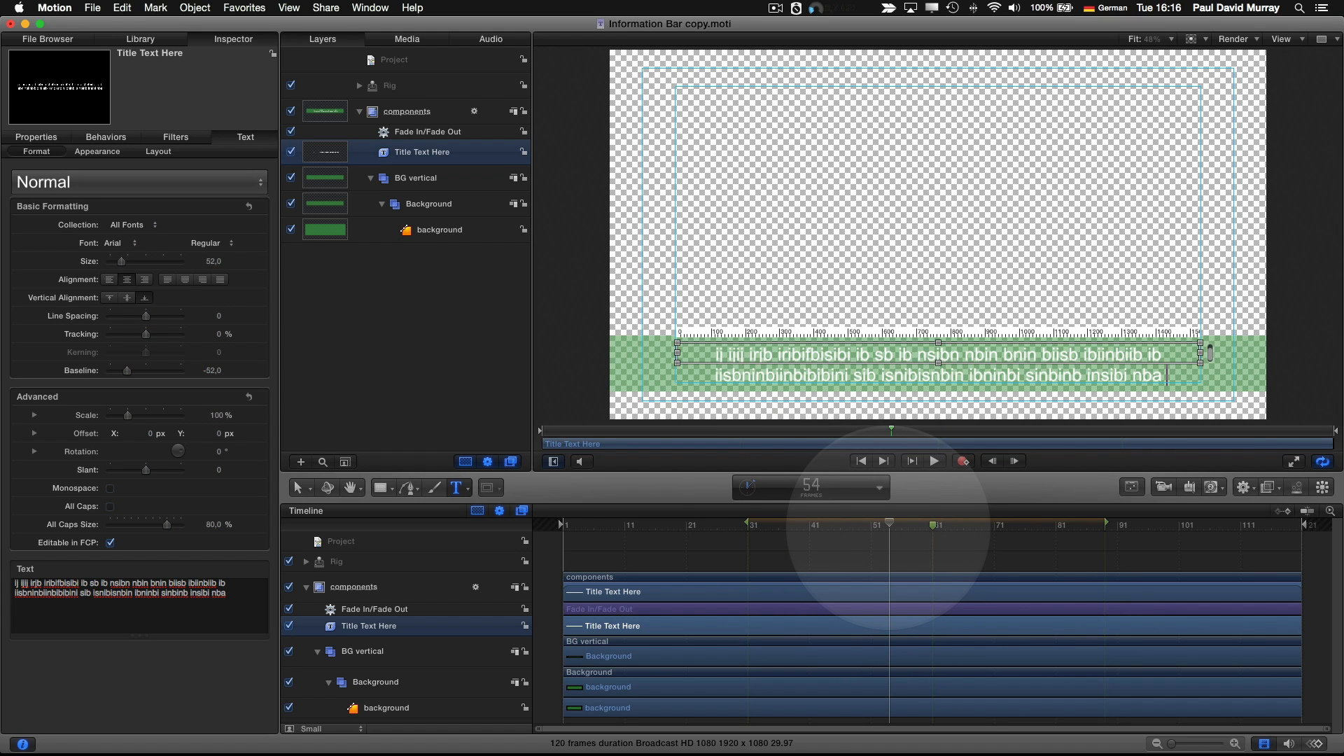
{"action": "left_click_drag", "start_coordinate": [890, 526], "coordinate": [820, 524]}
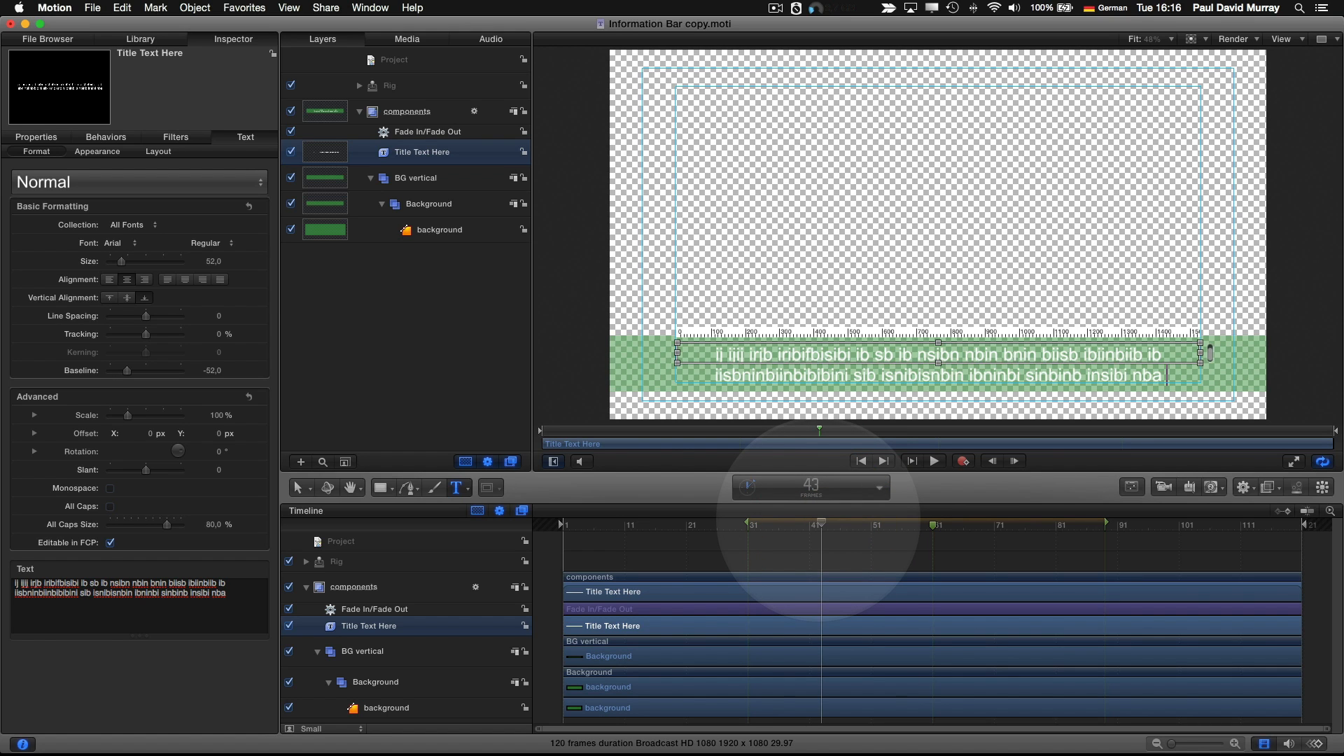
{"action": "left_click", "coordinate": [92, 8]}
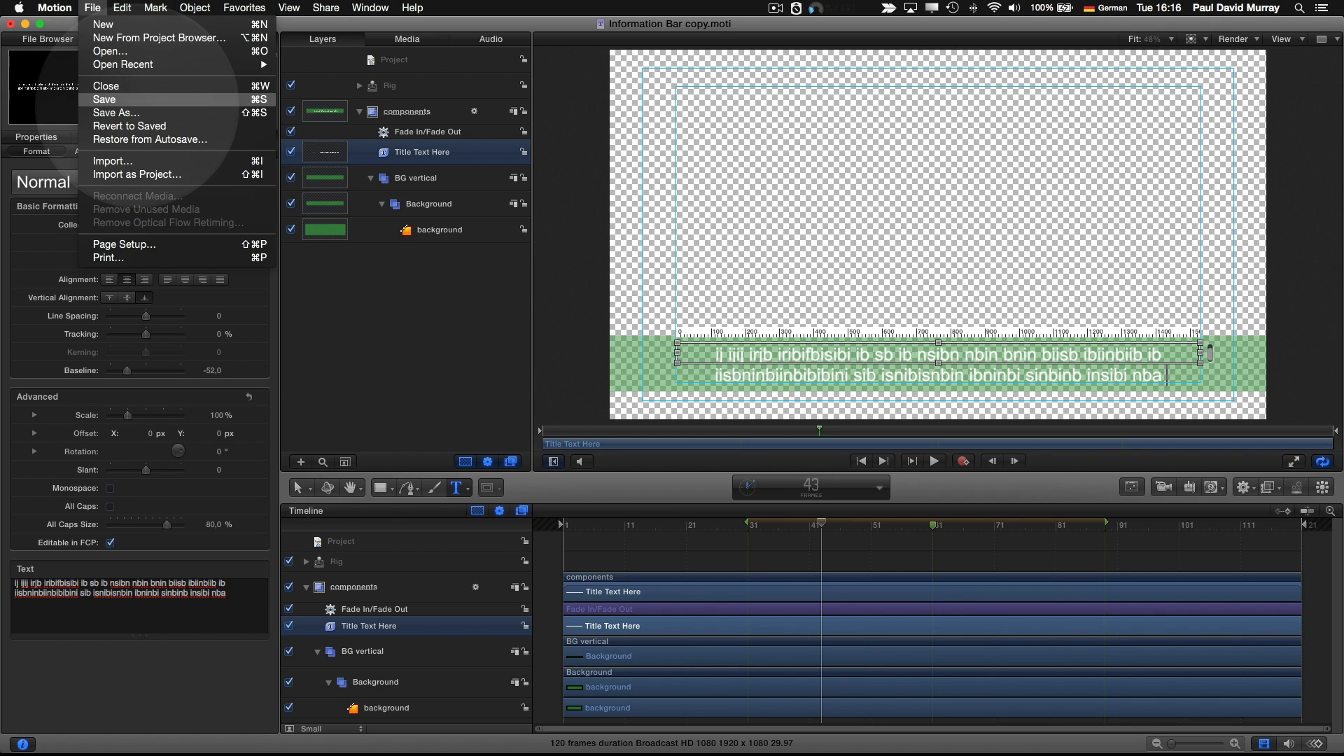
{"action": "left_click", "coordinate": [147, 112]}
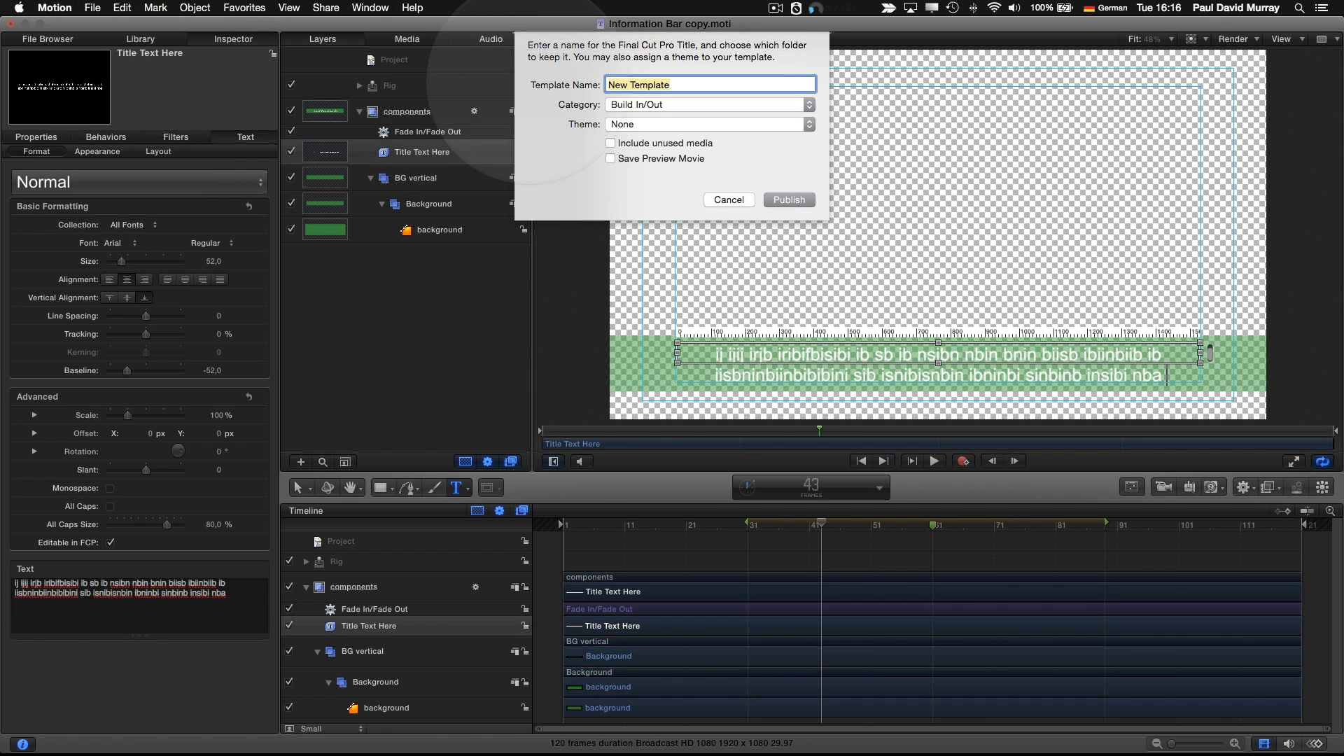
{"action": "left_click", "coordinate": [700, 87]}
{"action": "key", "text": "cmd+a"}
{"action": "type", "text": "M"}
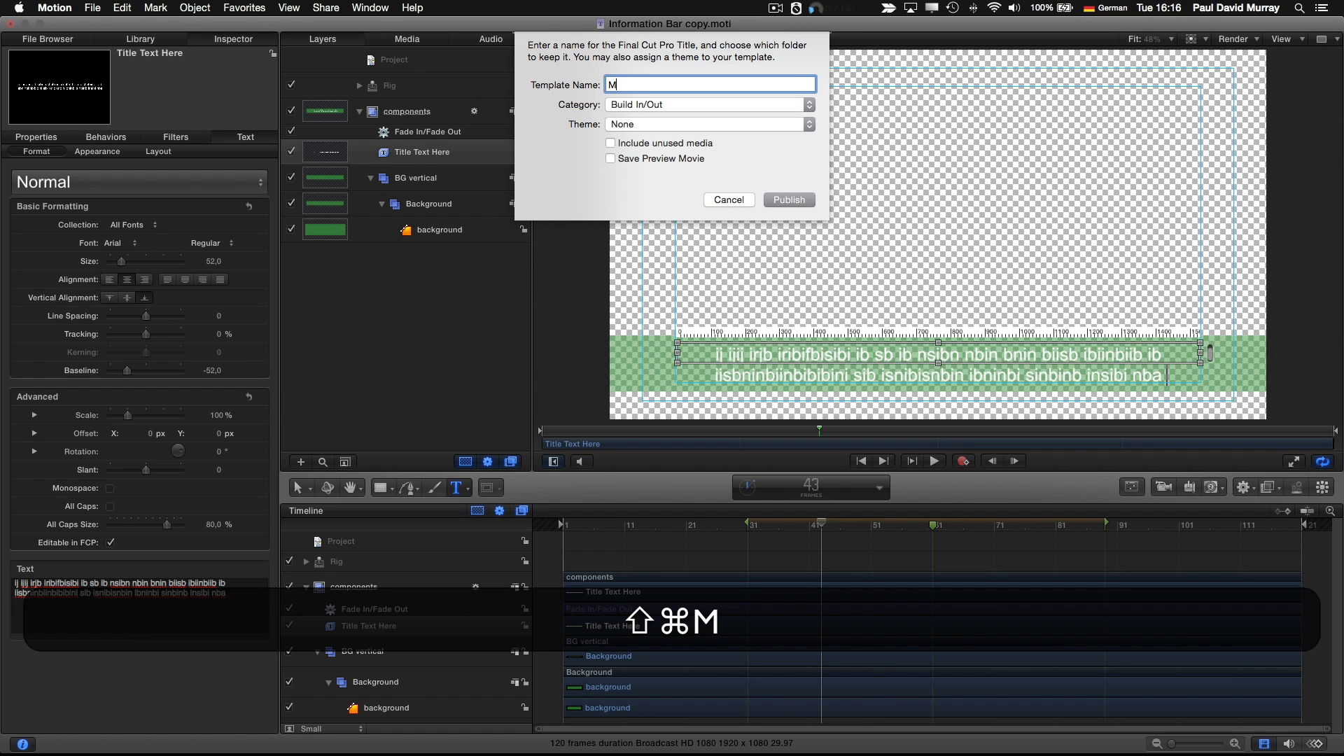
{"action": "type", "text": "yGr"}
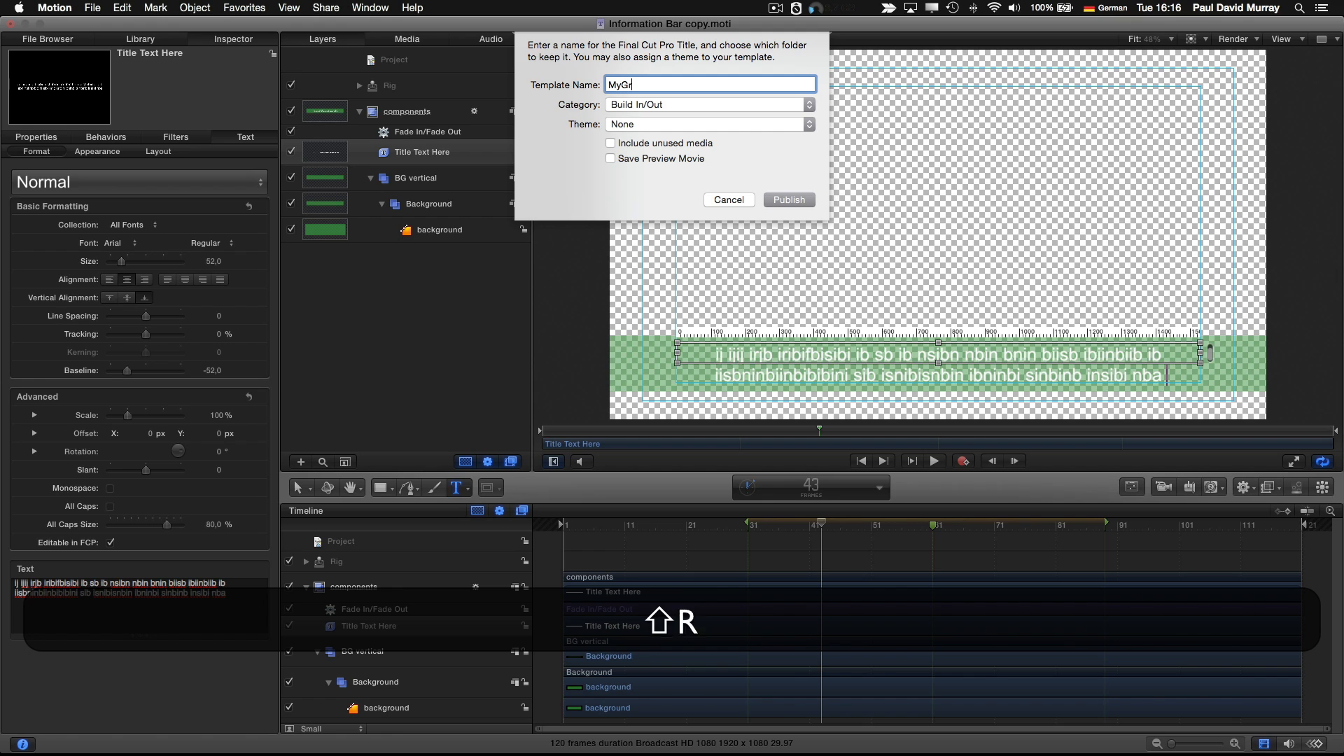
{"action": "type", "text": "eenSub"}
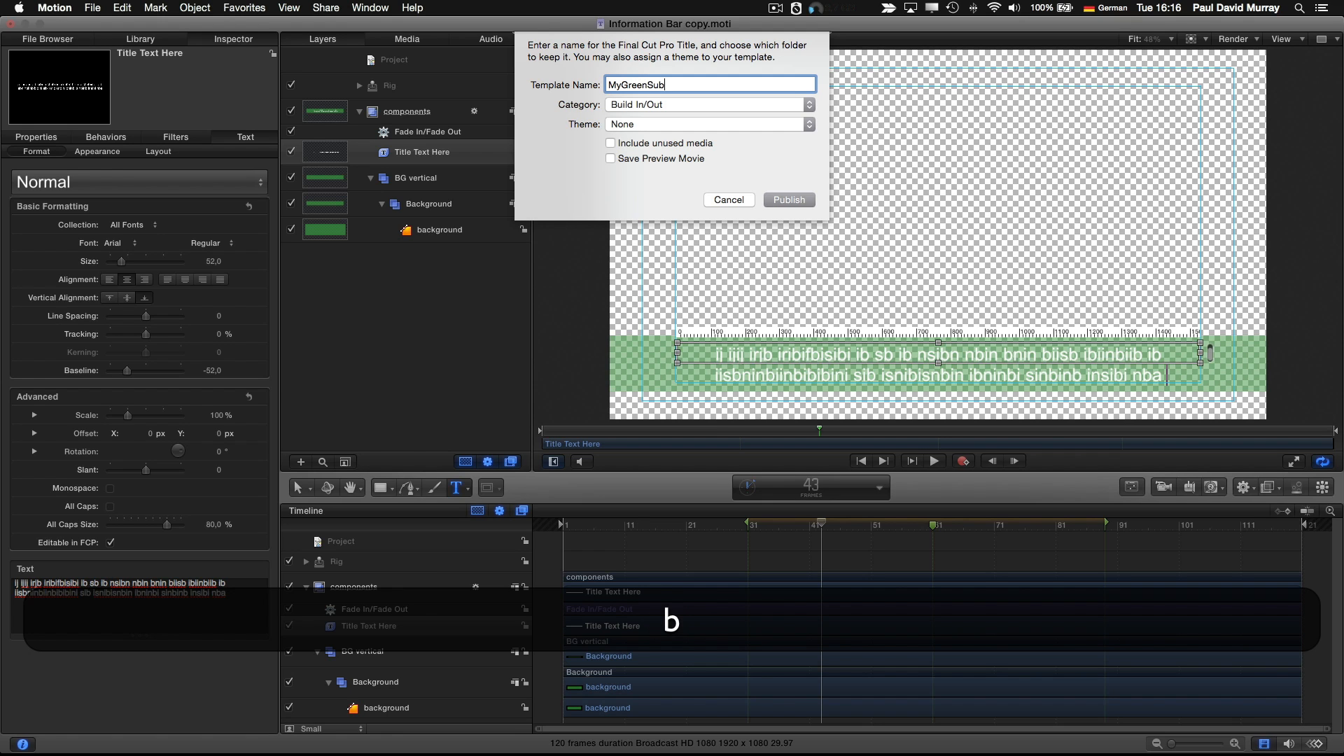
Publish the template in the Lower Thirds category with the MySubs theme
{"action": "left_click", "coordinate": [709, 105]}
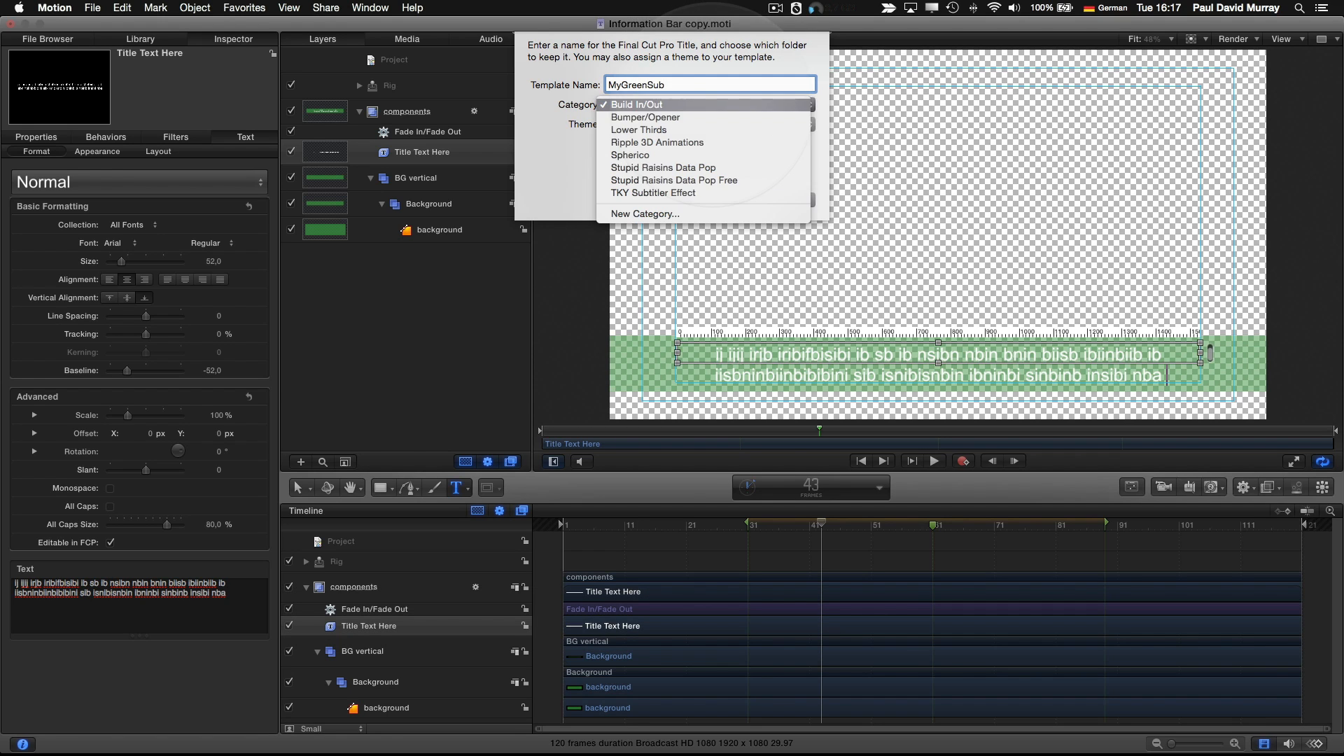
{"action": "left_click", "coordinate": [698, 129]}
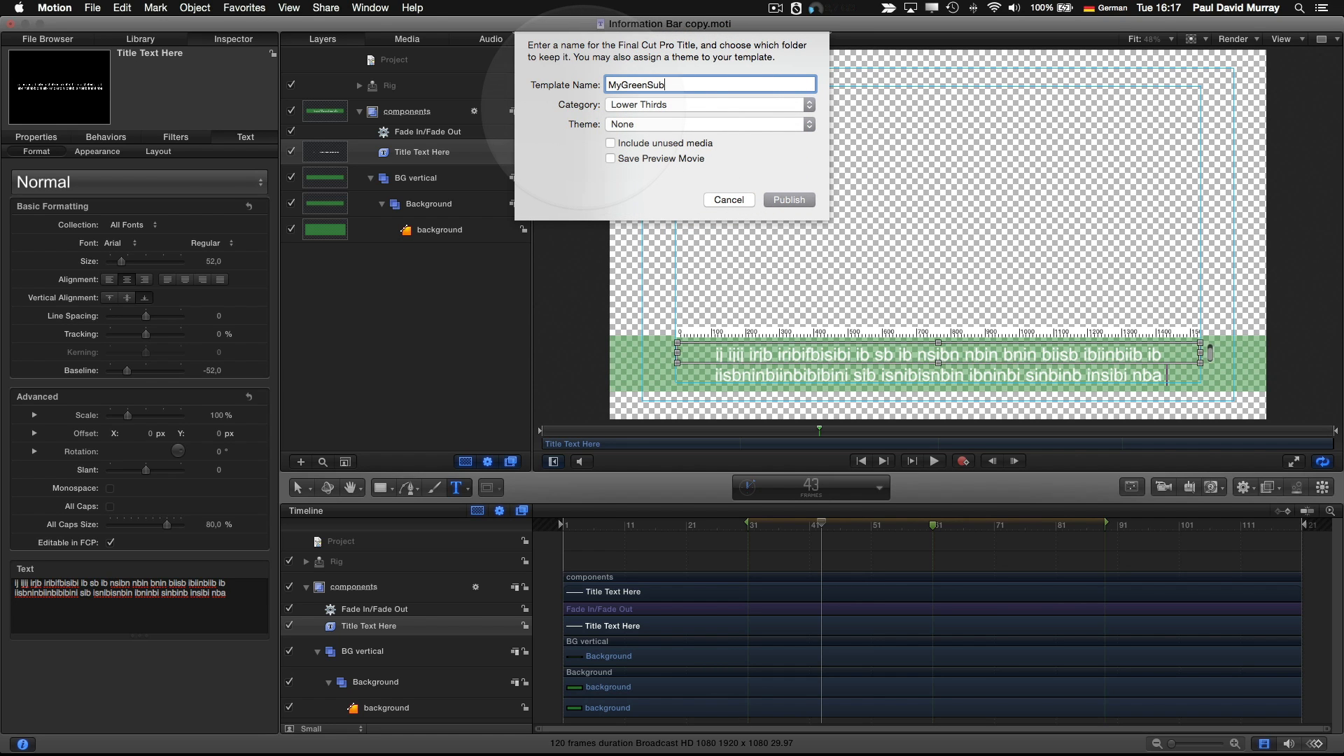
{"action": "left_click", "coordinate": [709, 124]}
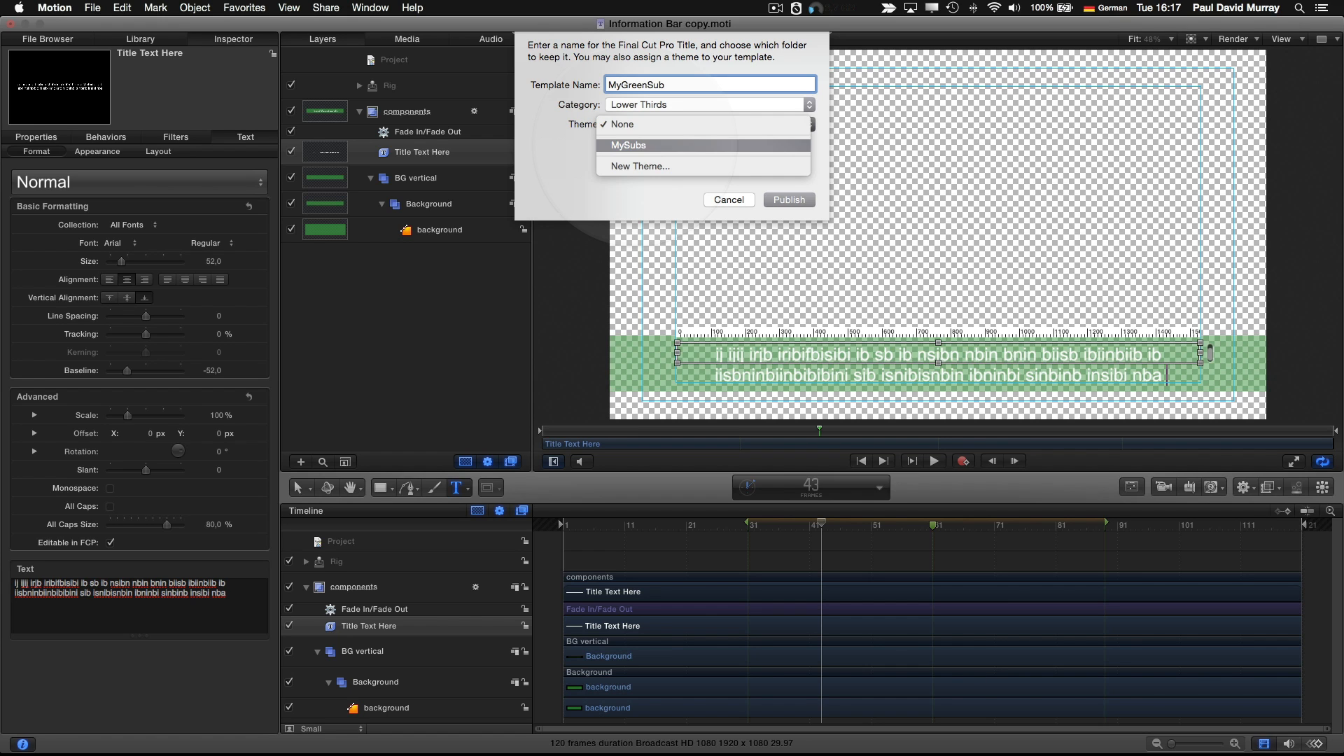
{"action": "left_click", "coordinate": [635, 145]}
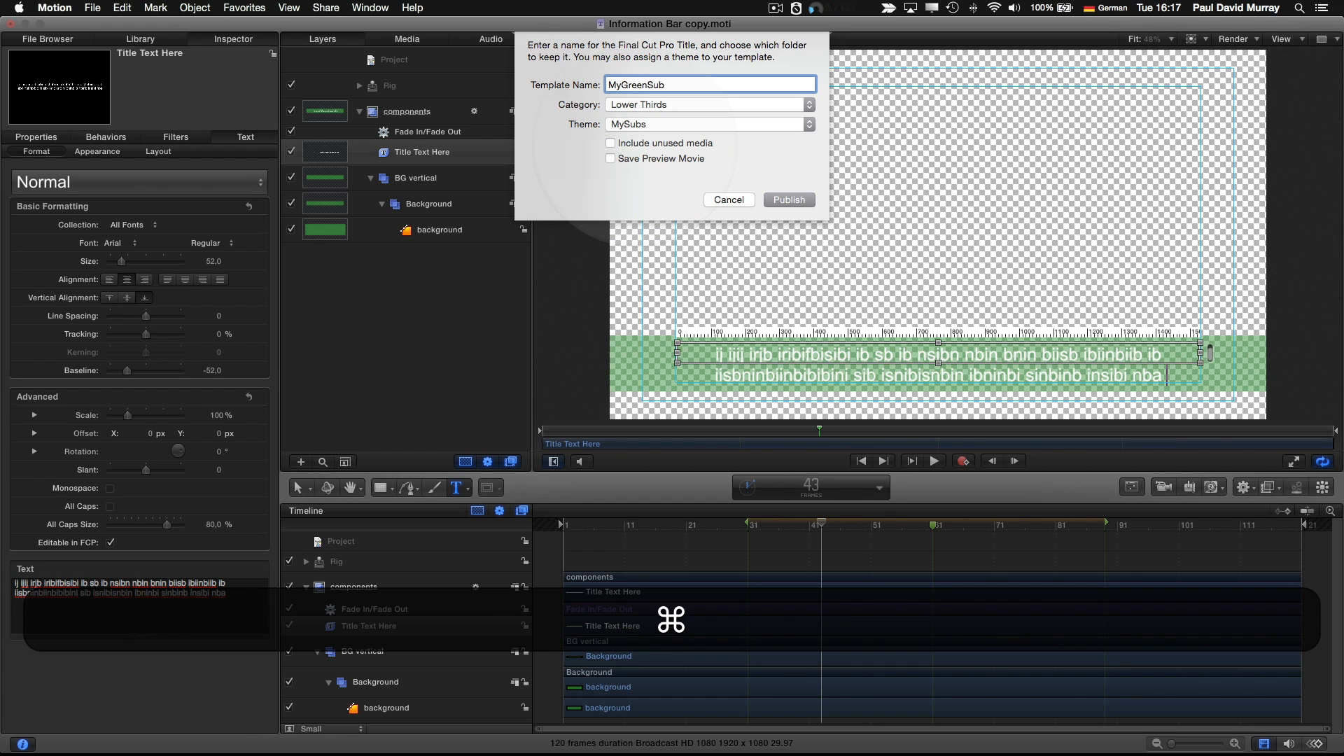
{"action": "key", "text": "super+Tab"}
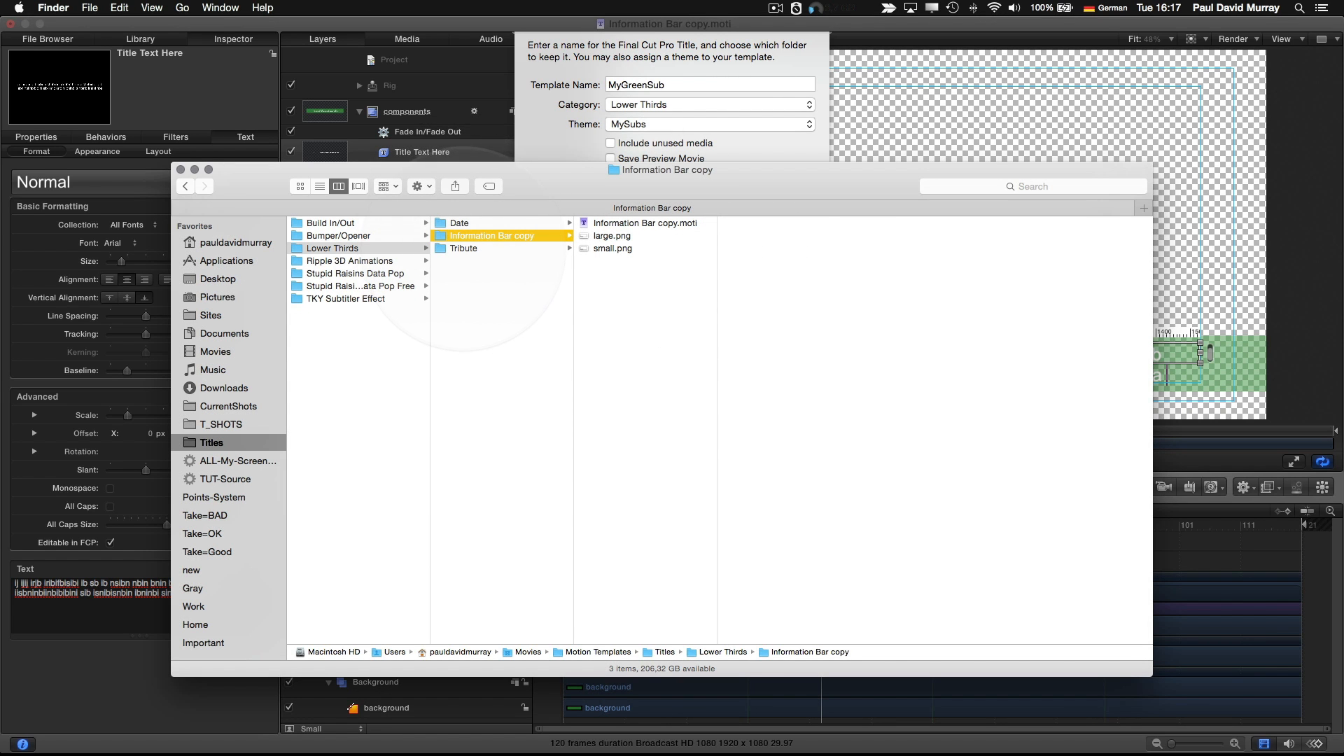
{"action": "key", "text": "super+Tab"}
{"action": "key", "text": "Return"}
Switch to Finder and view the contents of the MyGreenSub folder inside the MySubs folder of Lower Thirds
{"action": "key", "text": "super+Tab"}
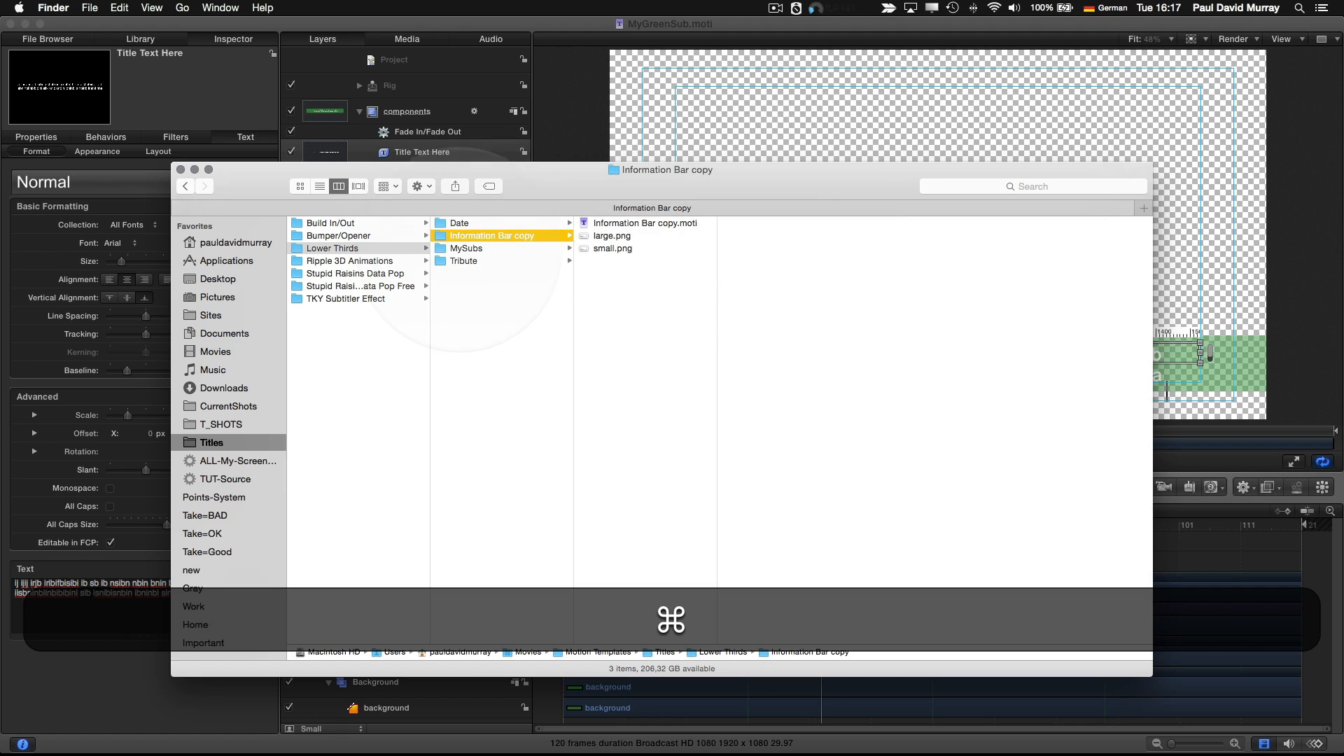
{"action": "left_click", "coordinate": [481, 250]}
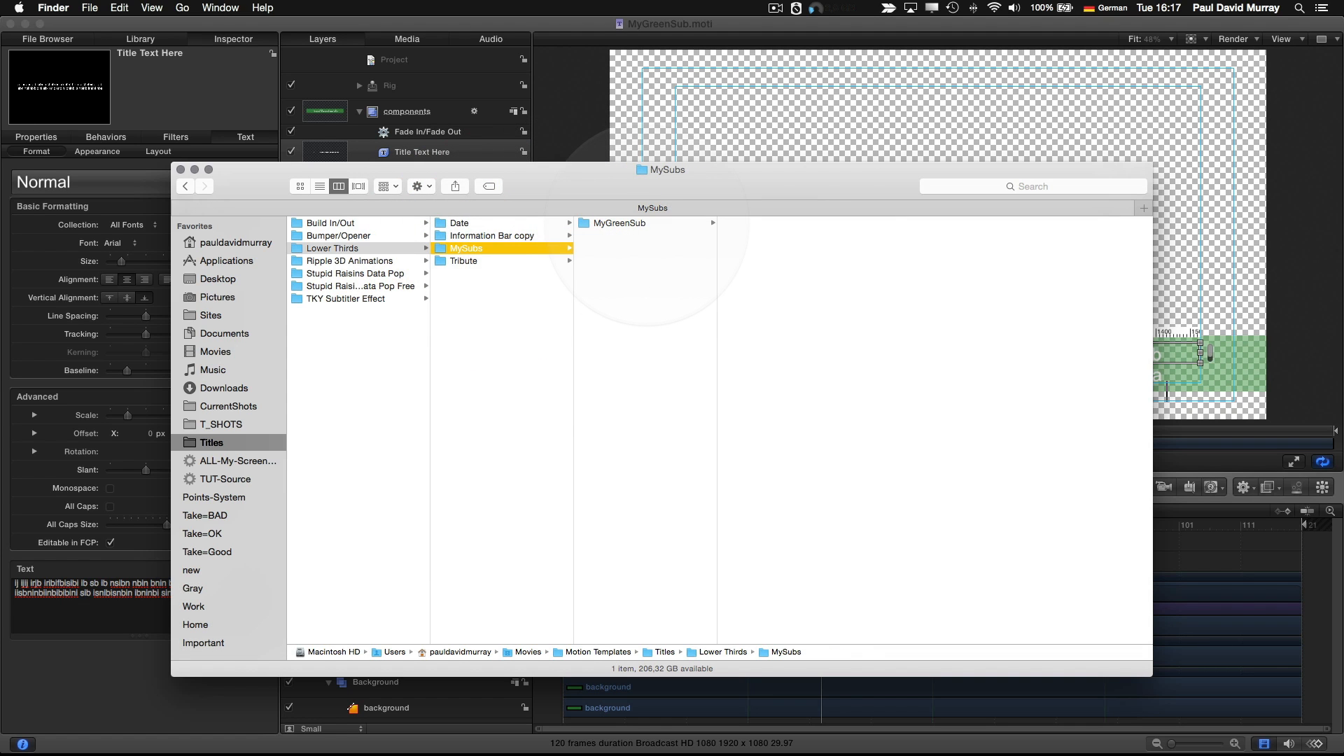
{"action": "left_click", "coordinate": [647, 223]}
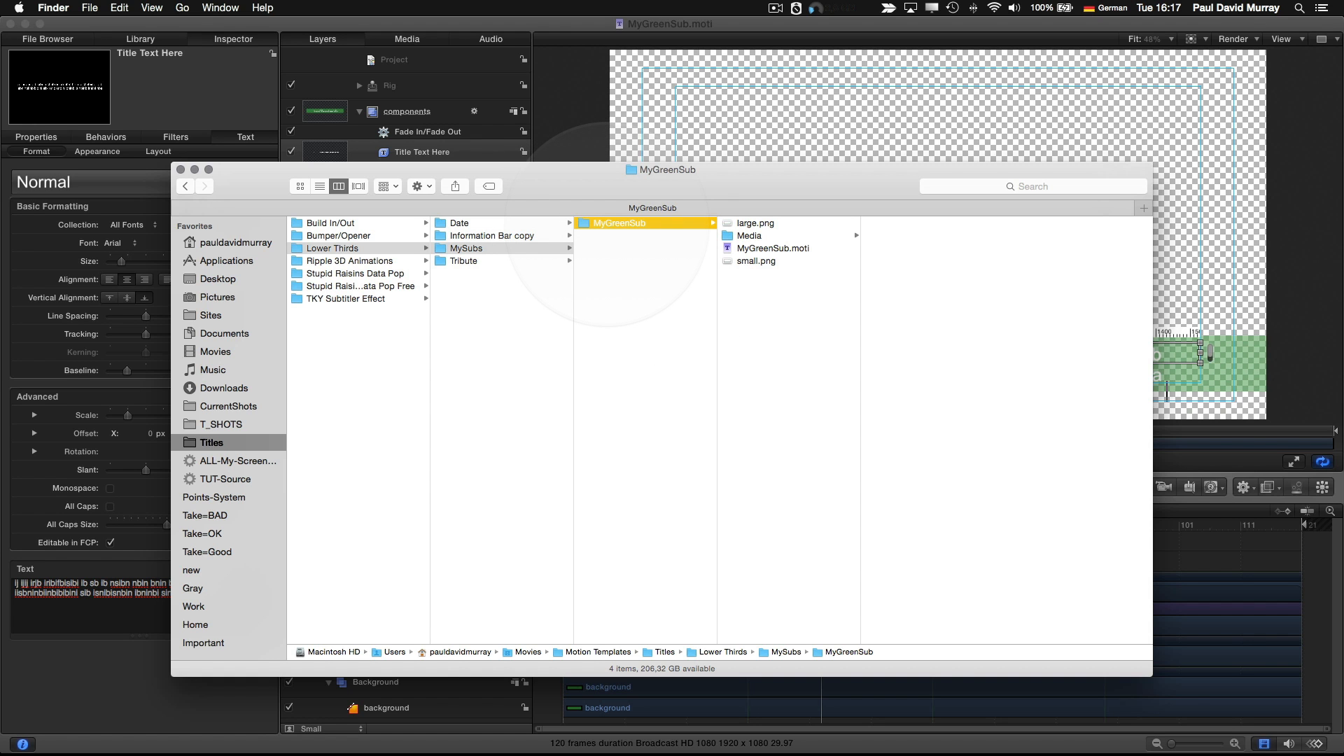
Switch to Final Cut Pro, search the Lower Thirds titles for "My" and select the MyGreenSub title
{"action": "key", "text": "super+Tab"}
{"action": "key", "text": "super+Tab"}
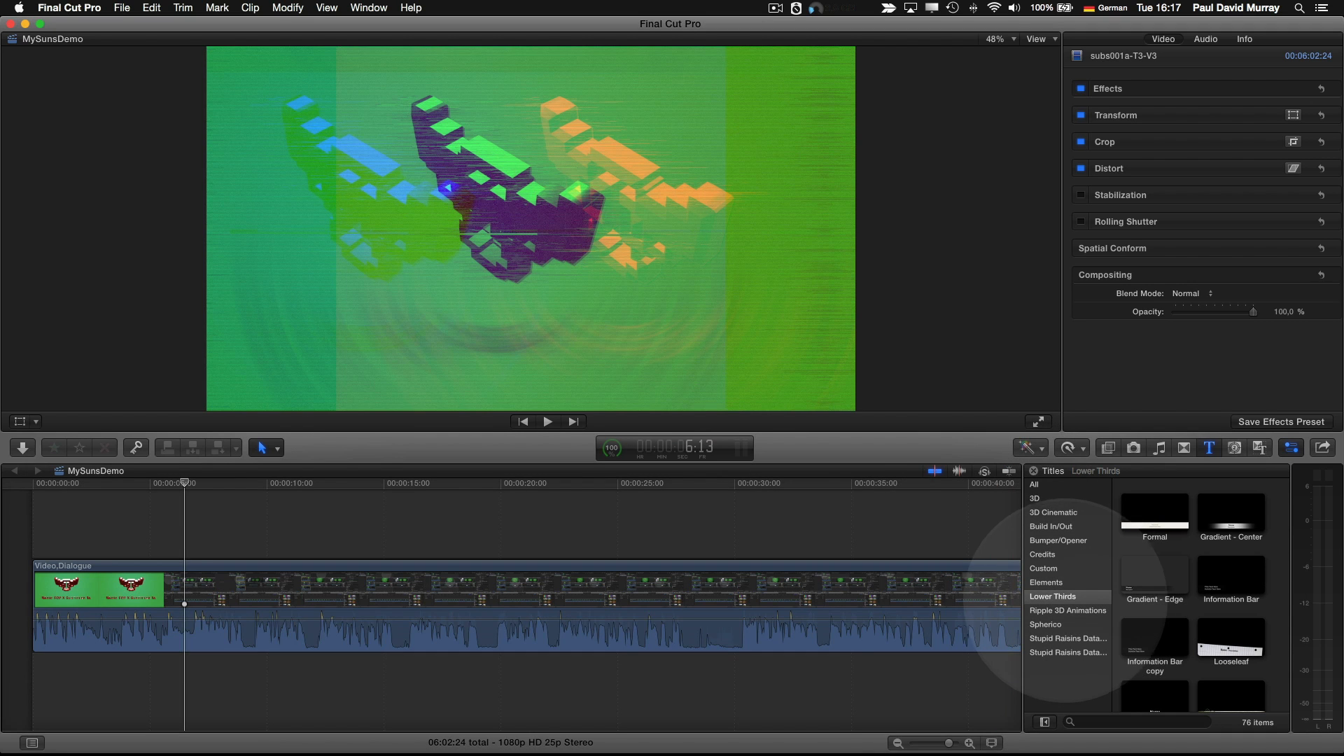
{"action": "left_click", "coordinate": [1054, 597]}
{"action": "left_click", "coordinate": [1096, 722]}
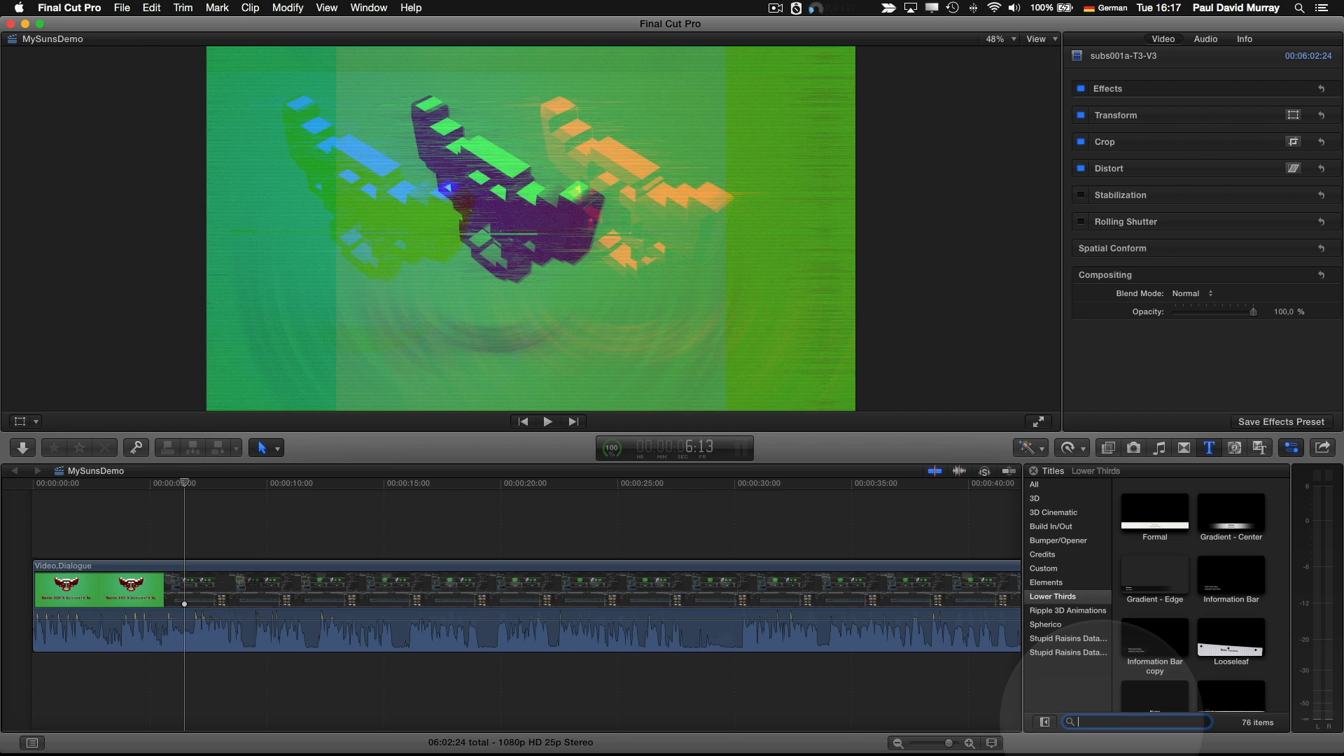
{"action": "type", "text": "My"}
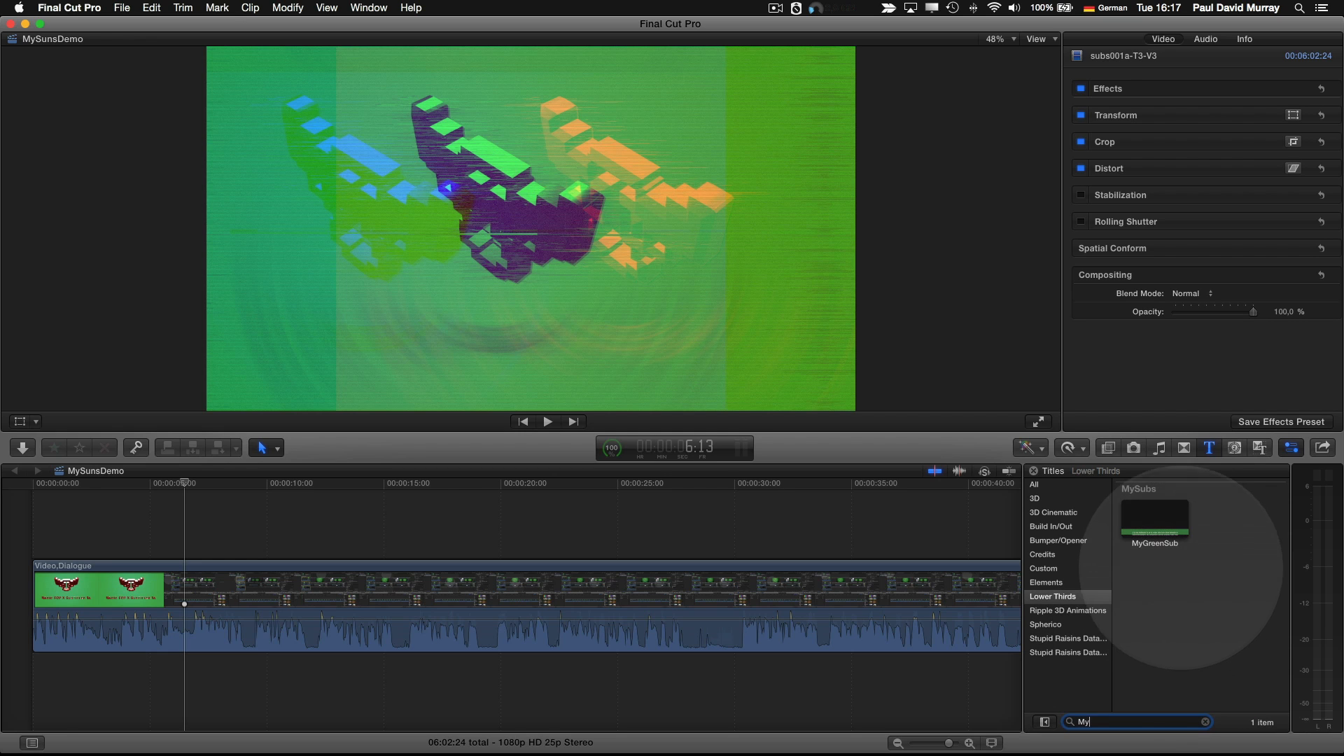
{"action": "left_click", "coordinate": [1155, 518]}
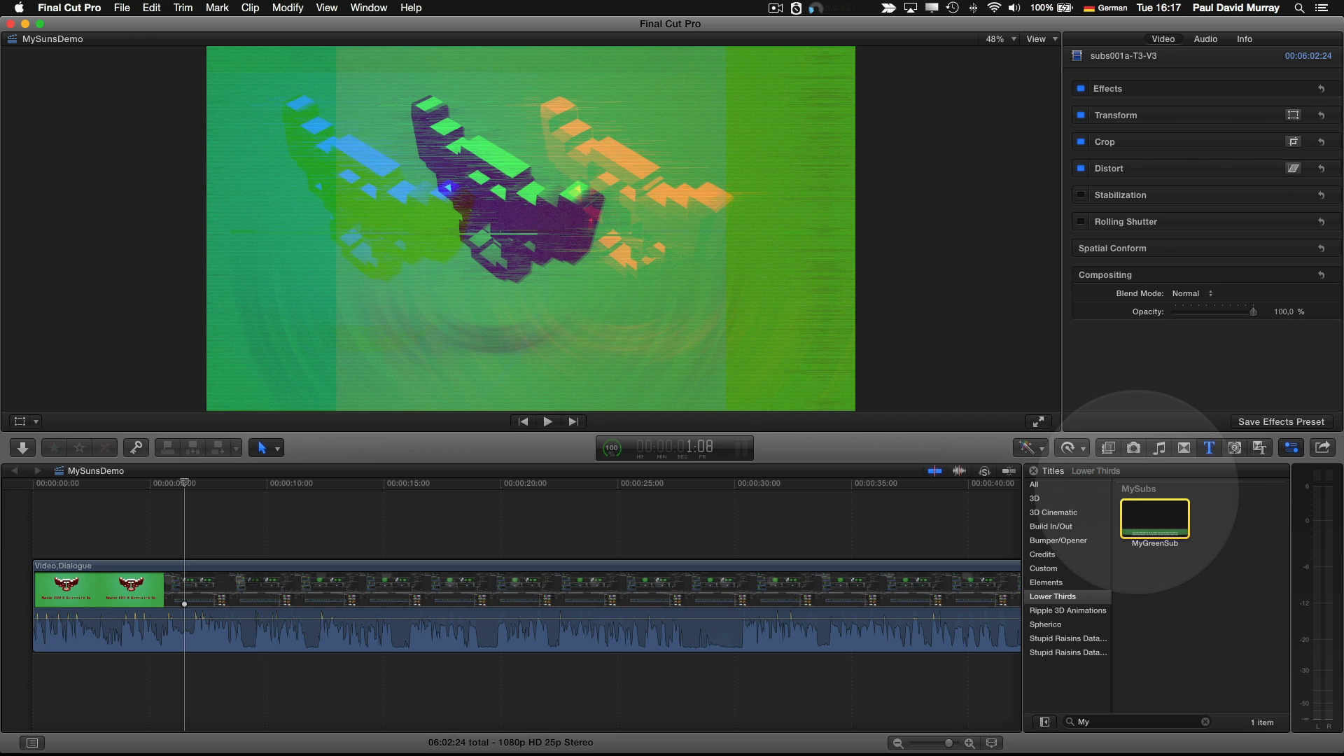
Position the timeline playhead at about 6:24, just after the green intro
{"action": "key", "text": "super"}
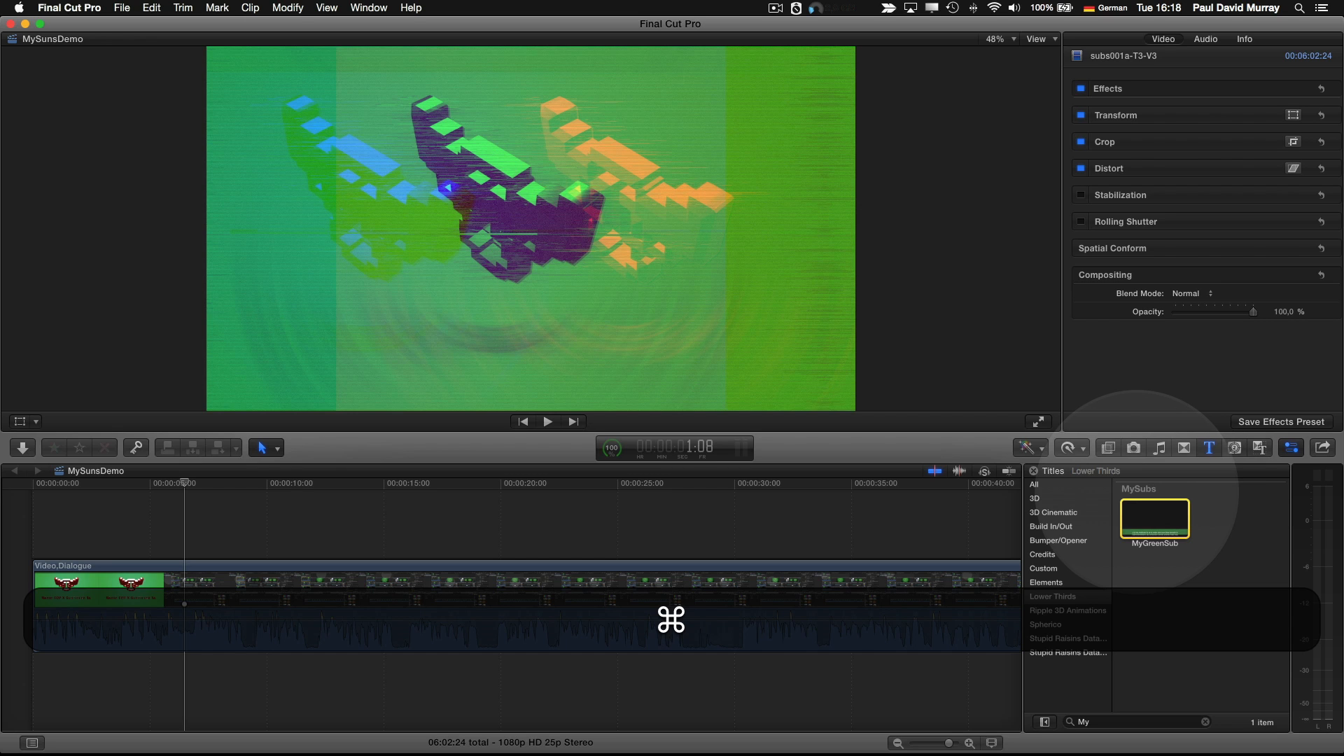
{"action": "key", "text": "super+2"}
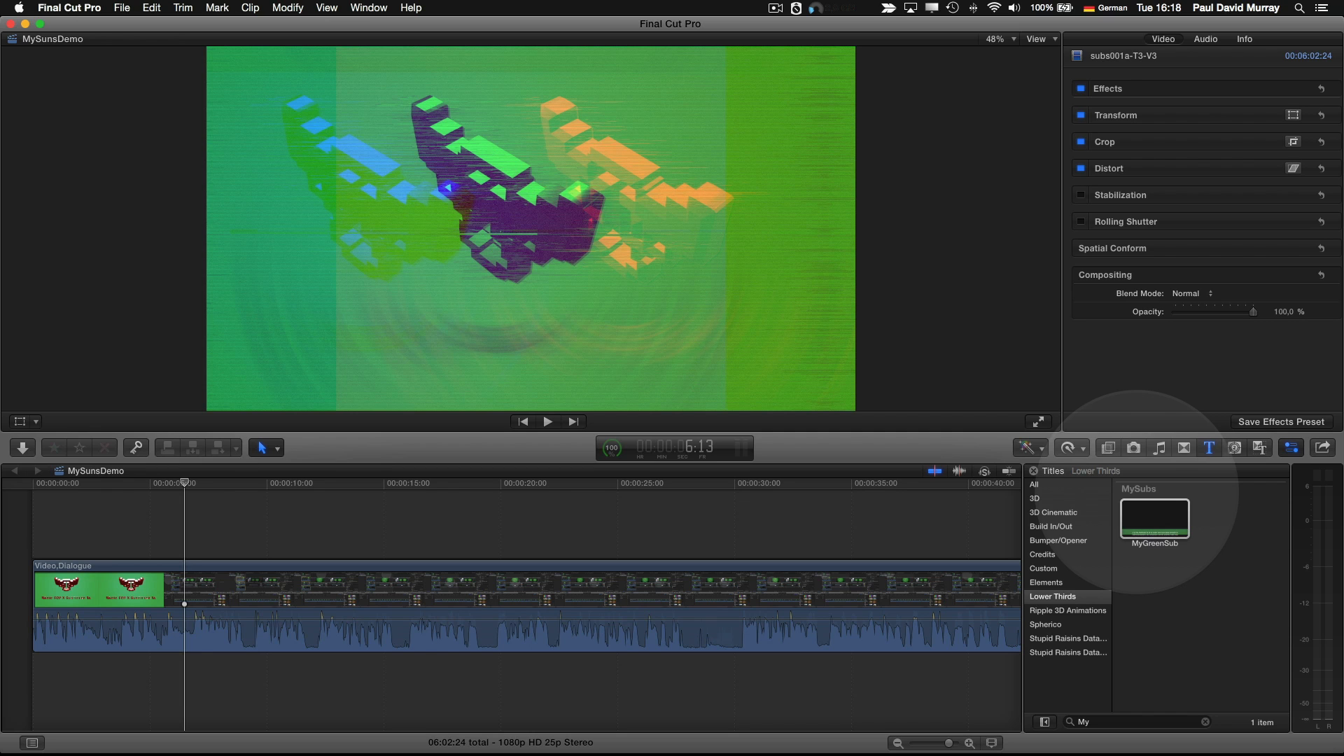
{"action": "key", "text": "space"}
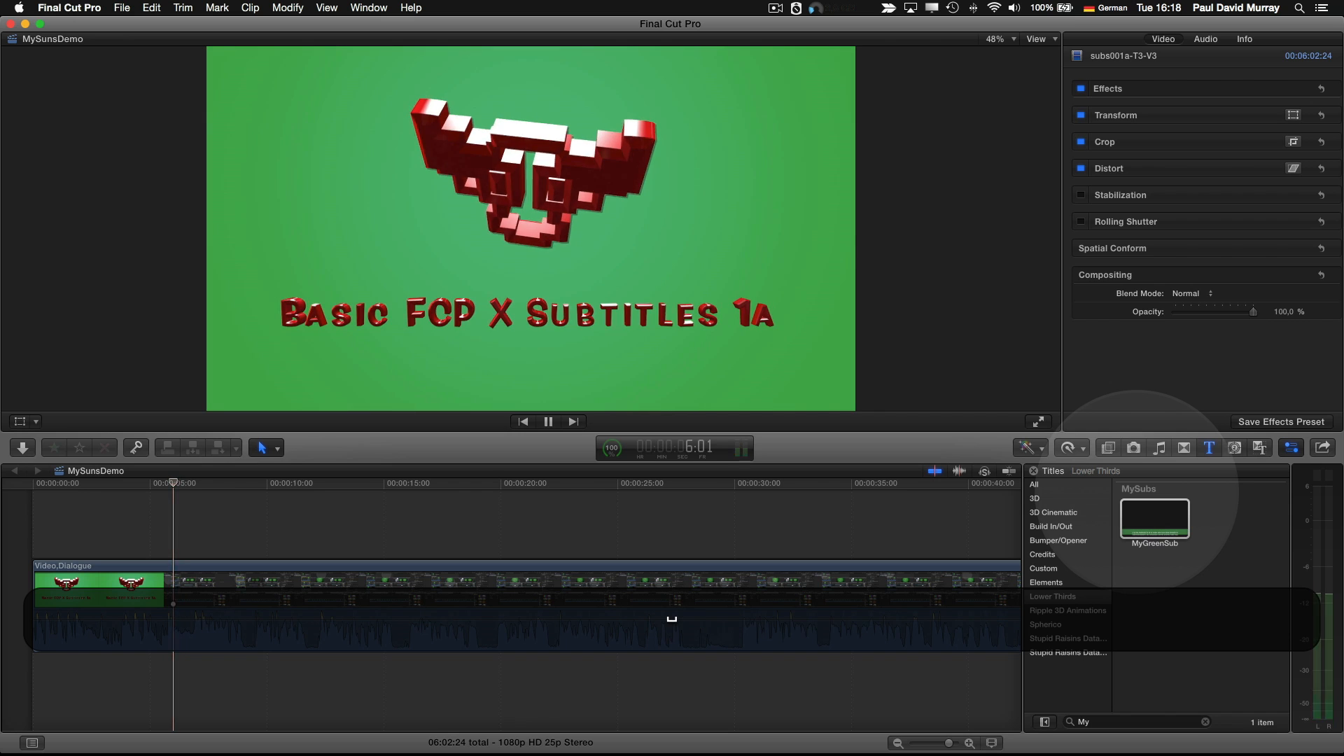
{"action": "key", "text": "Right"}
{"action": "key", "text": "Right"}
{"action": "key", "text": "Right"}
{"action": "key", "text": "Right"}
{"action": "key", "text": "Right"}
{"action": "key", "text": "Right"}
{"action": "key", "text": "Right"}
{"action": "key", "text": "Right"}
{"action": "key", "text": "Right"}
{"action": "key", "text": "Right"}
{"action": "key", "text": "Right"}
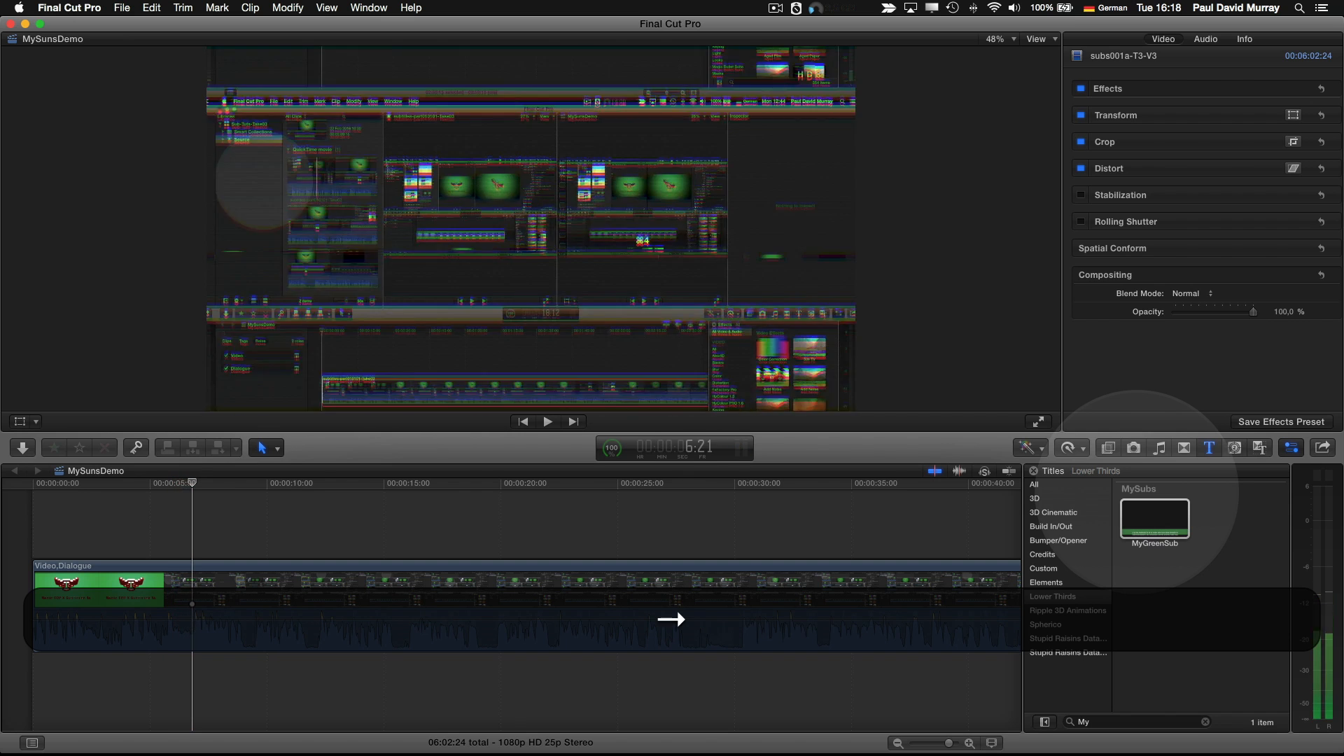
Mark a range of about 2:04 on the video clip from the playhead and connect the MyGreenSub title over it
{"action": "key", "text": "i"}
{"action": "key", "text": "space"}
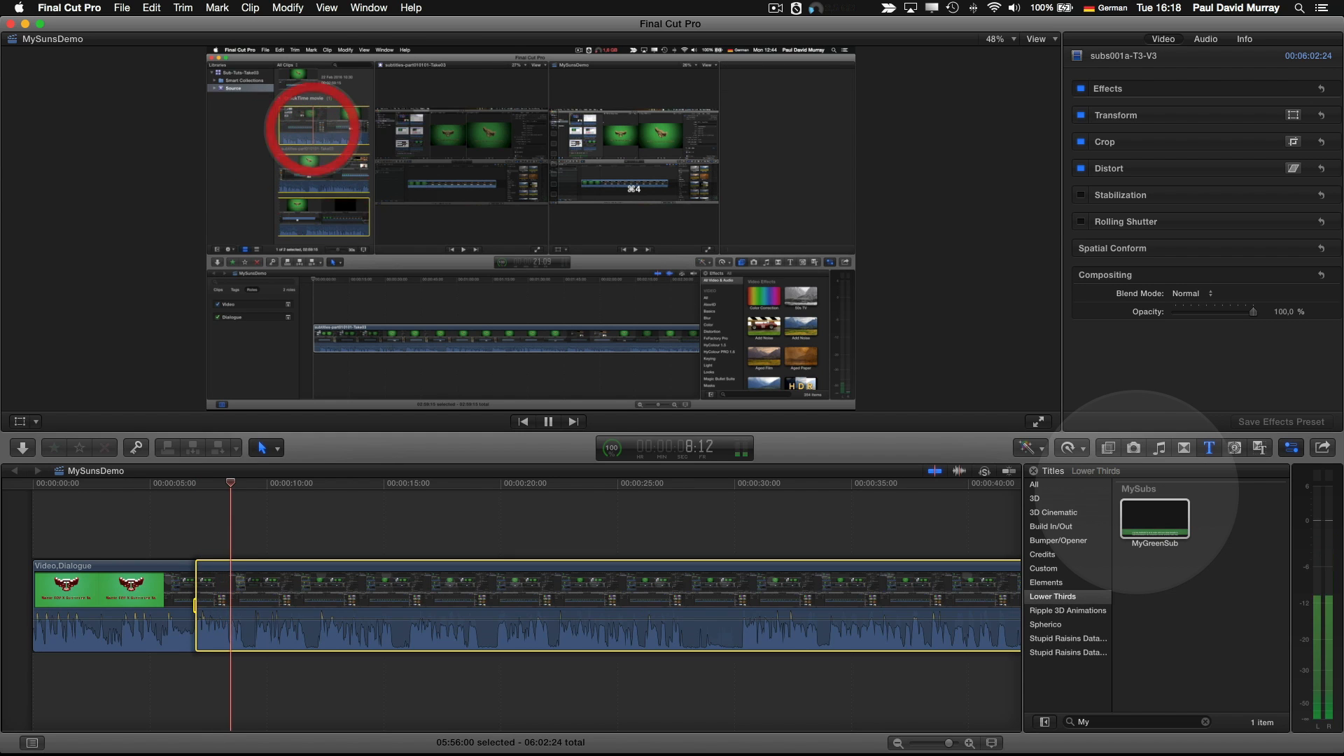
{"action": "key", "text": "o"}
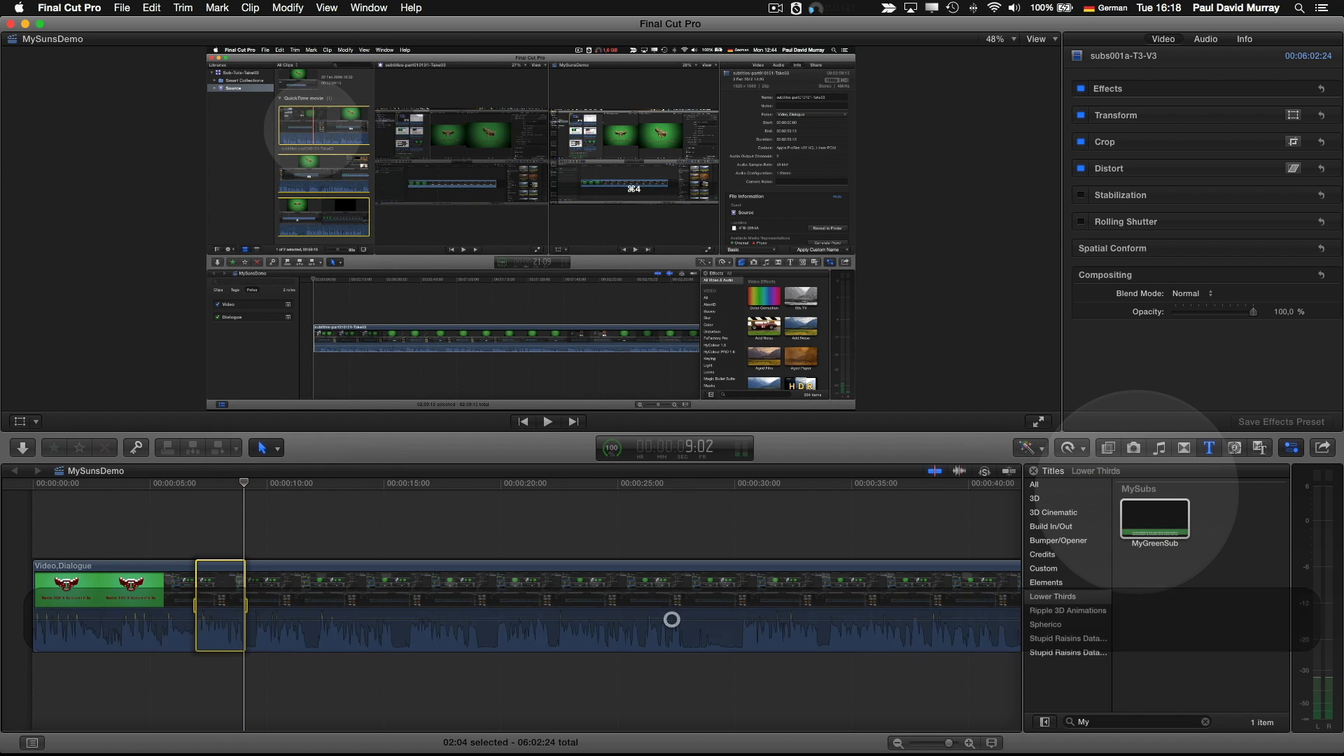
{"action": "left_click", "coordinate": [1156, 518]}
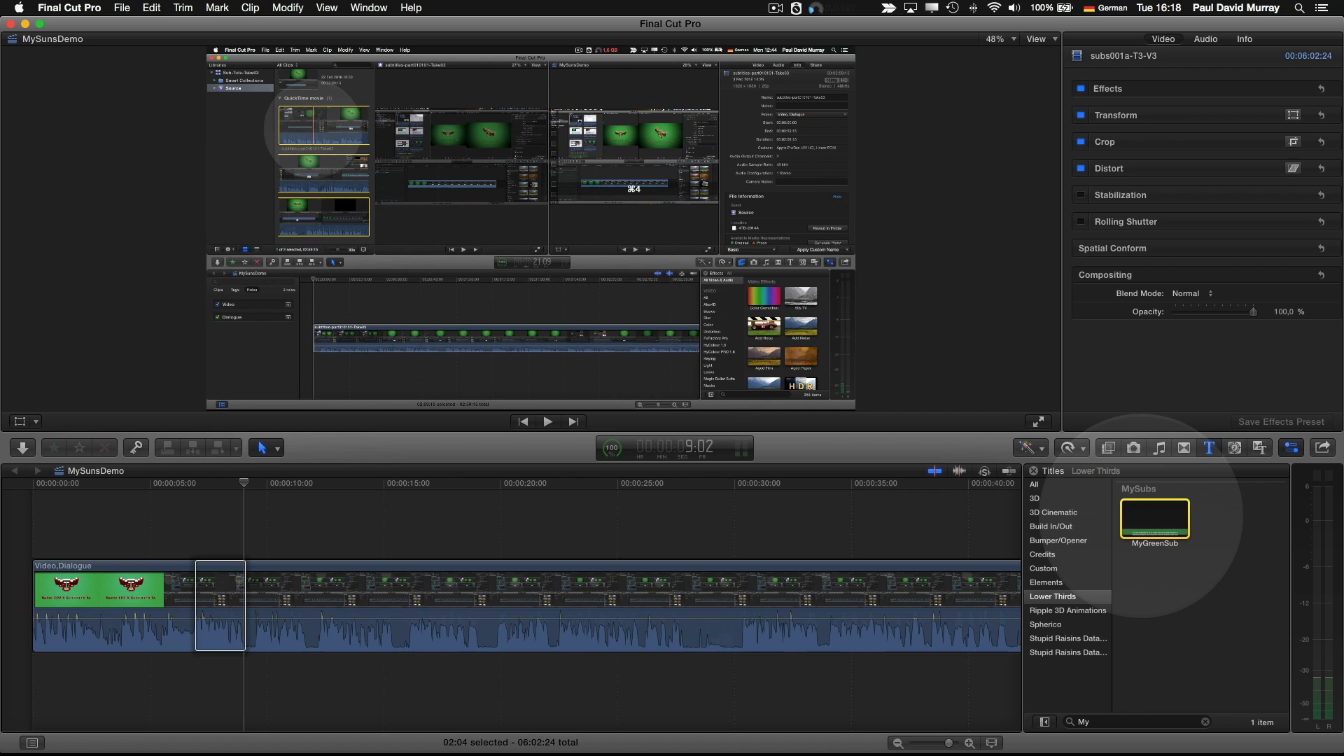
{"action": "key", "text": "q"}
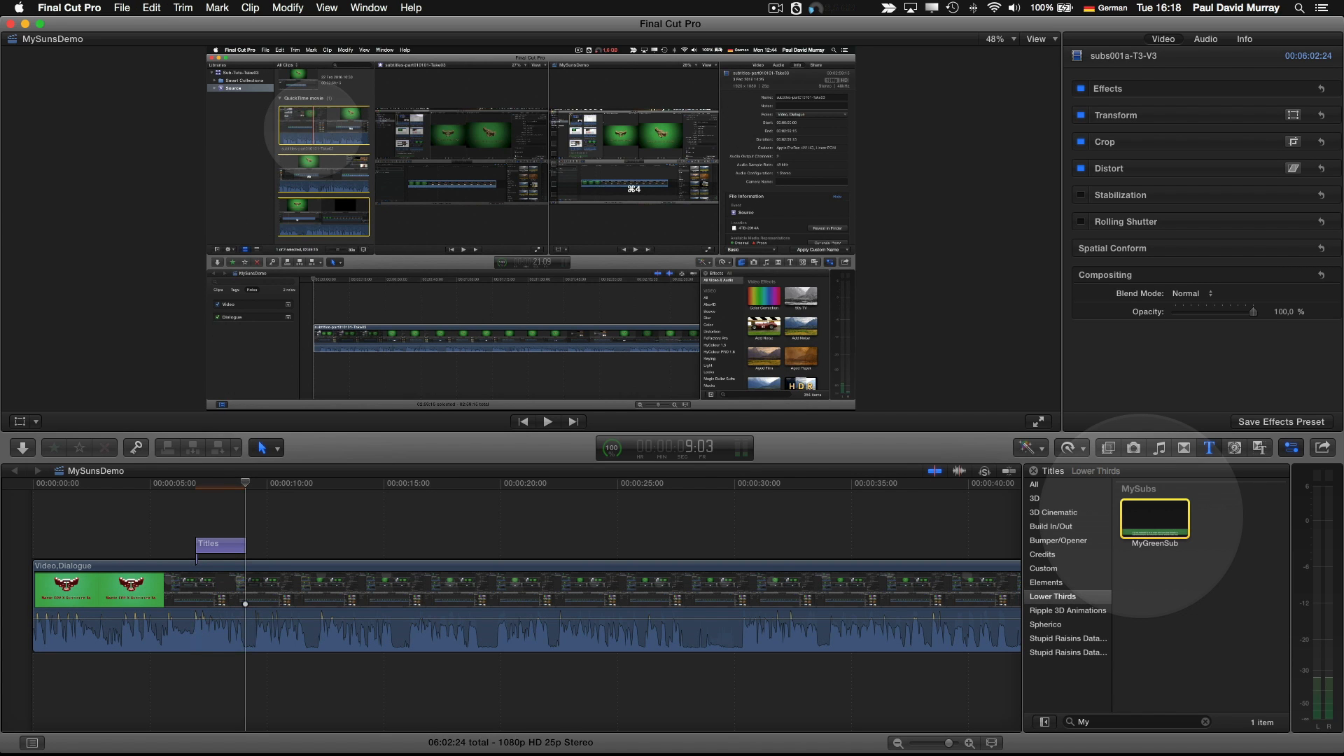
Replace the first title's text with "sunun ueueunueununusneubnu usneusenusenunsue gnusnusnunseuhnunsh suhnusn uhs hunsuhnunshshn"
{"action": "left_click", "coordinate": [210, 488]}
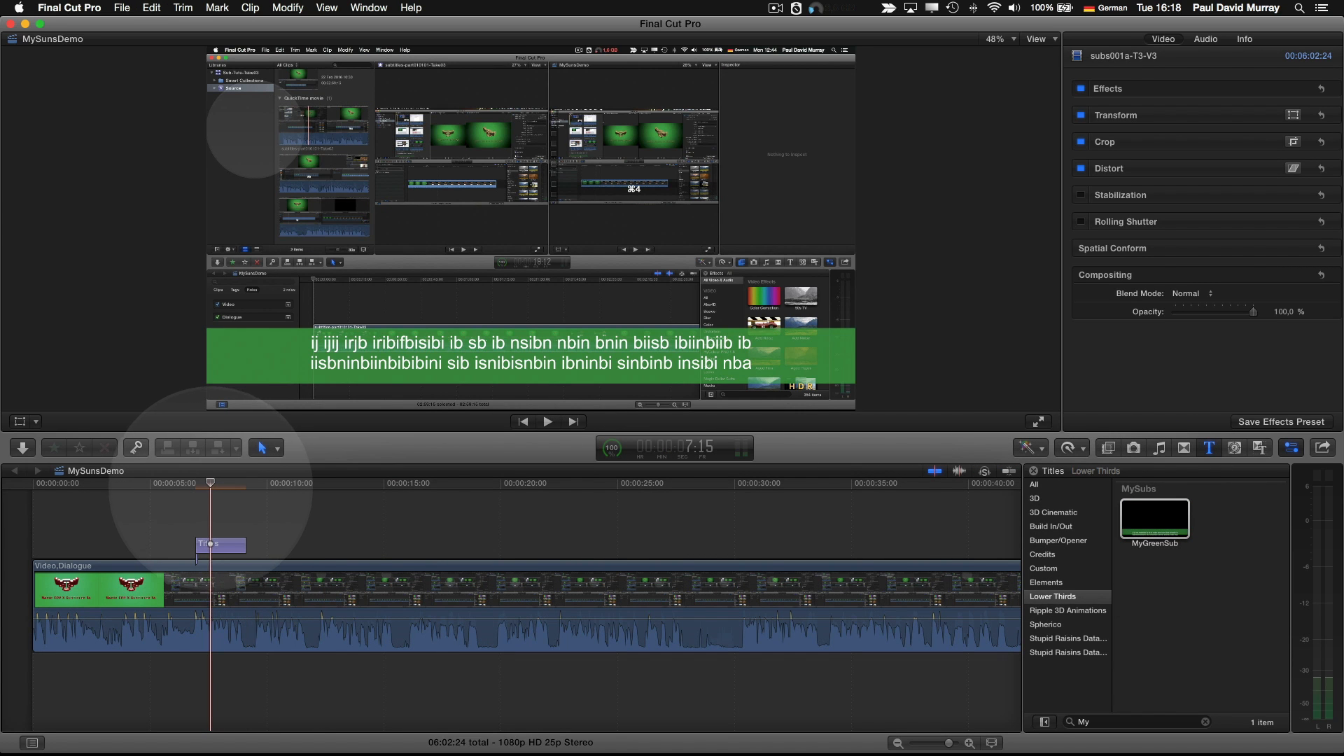
{"action": "left_click", "coordinate": [210, 545]}
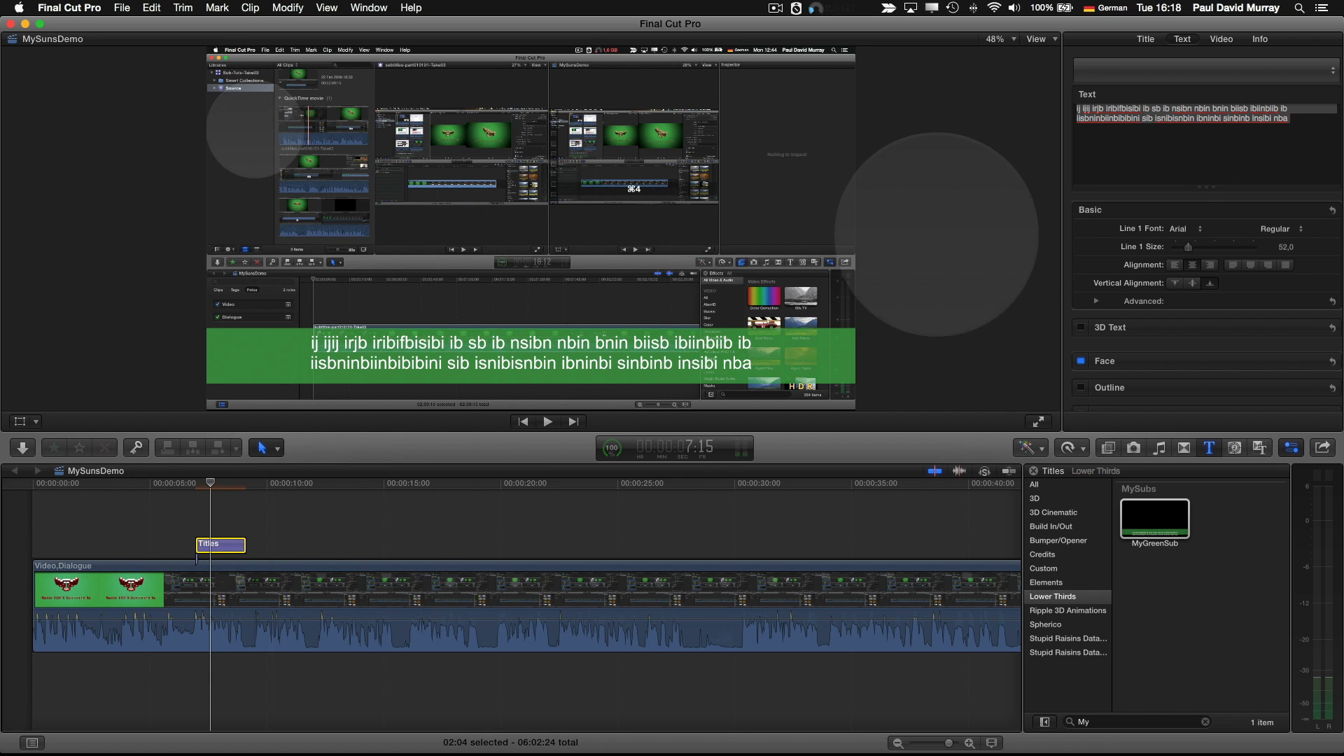
{"action": "left_click", "coordinate": [1290, 118]}
{"action": "key", "text": "super+a"}
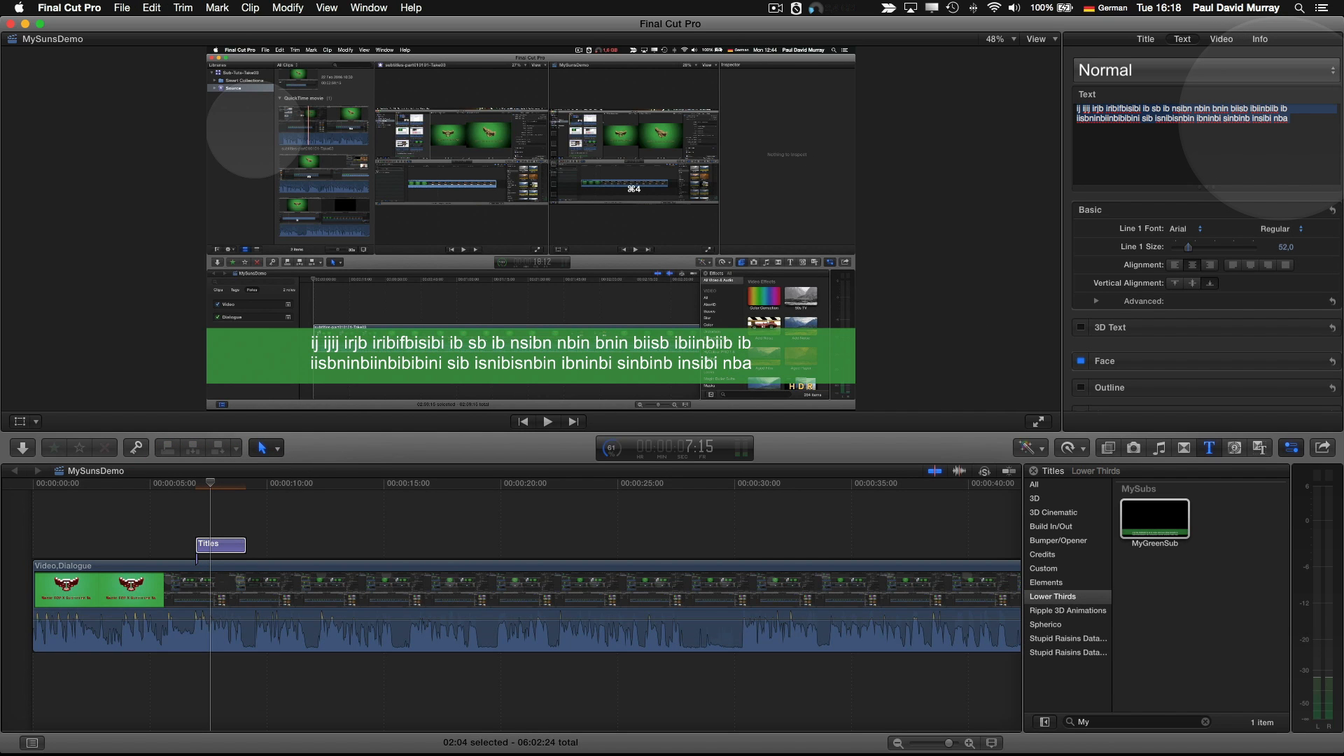
{"action": "type", "text": "sunun ueueunueununusneubnu usneusenusenunsue gnusnusnunseuhnunsh suhnusn uhs hunsuhnunshshn"}
Mark a second range of about 2:06 on the clip, shortly after the first title, and connect another MyGreenSub title over it
{"action": "key", "text": "super+2"}
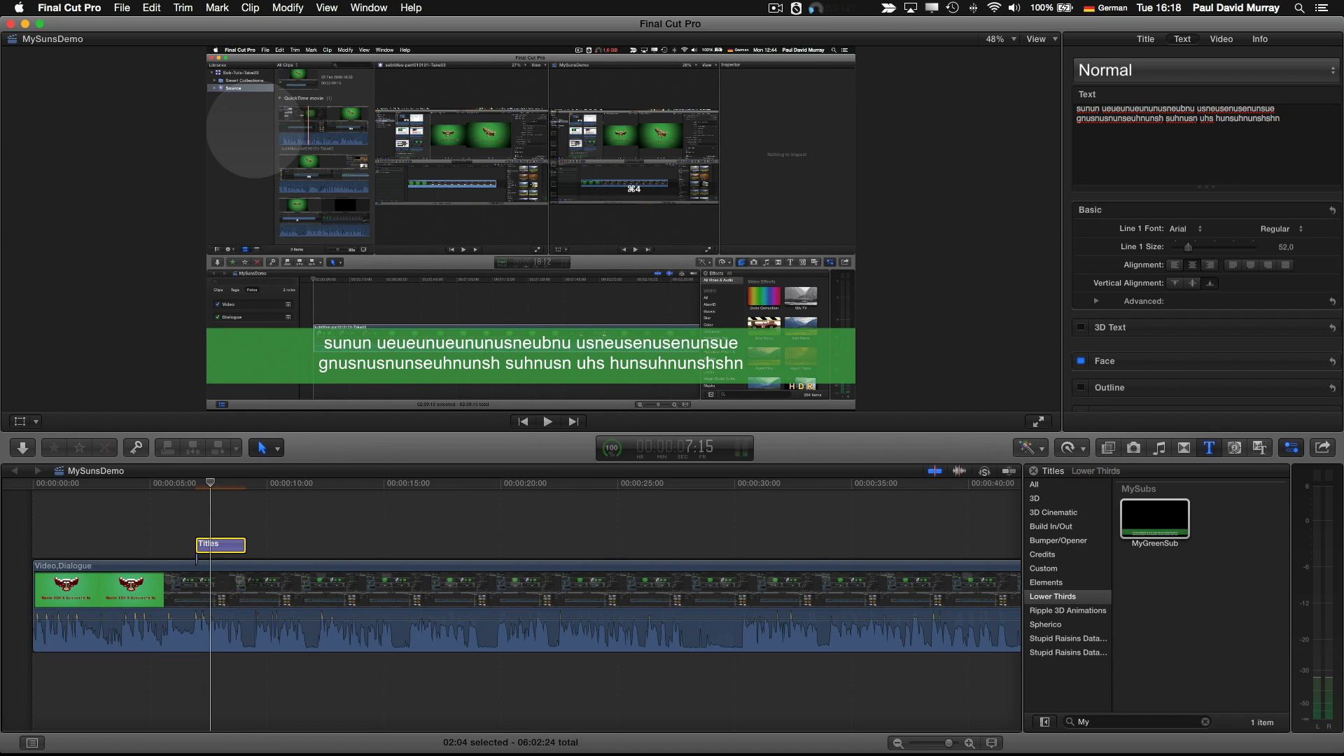
{"action": "key", "text": "space"}
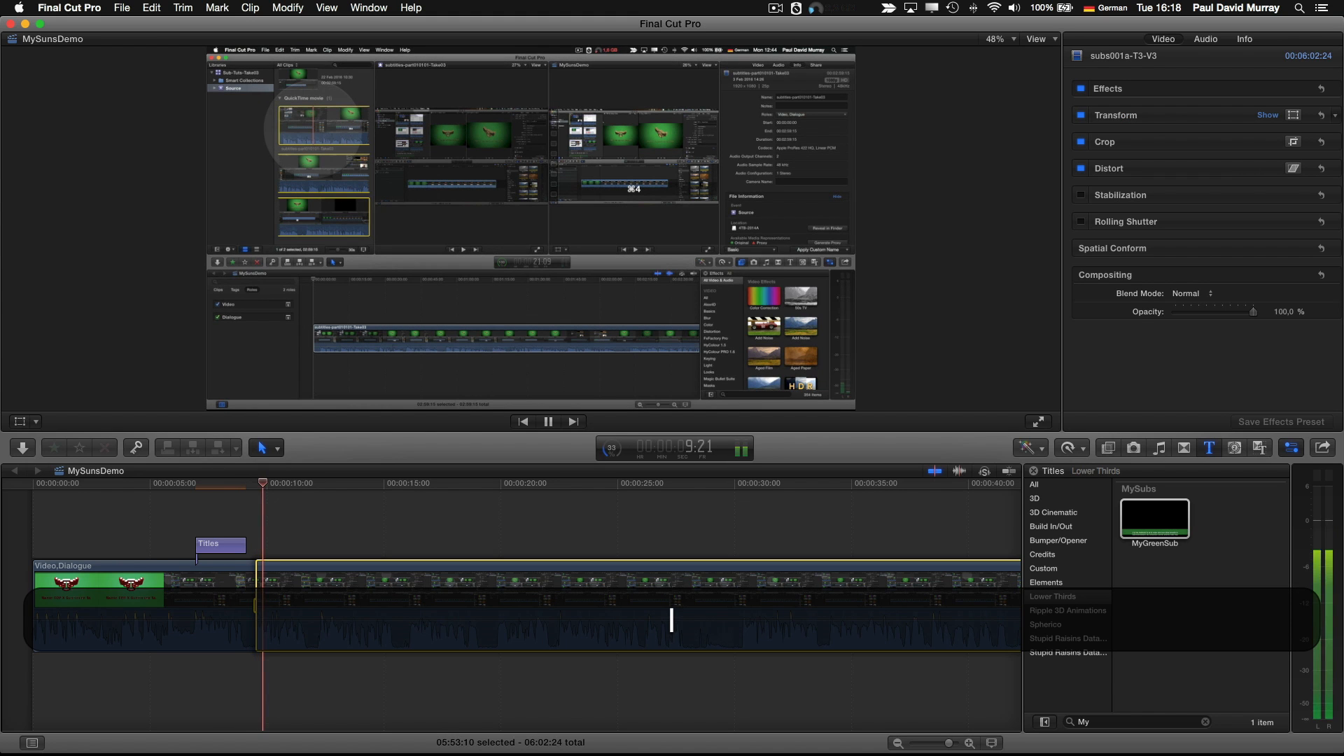
{"action": "key", "text": "space"}
{"action": "key", "text": "o"}
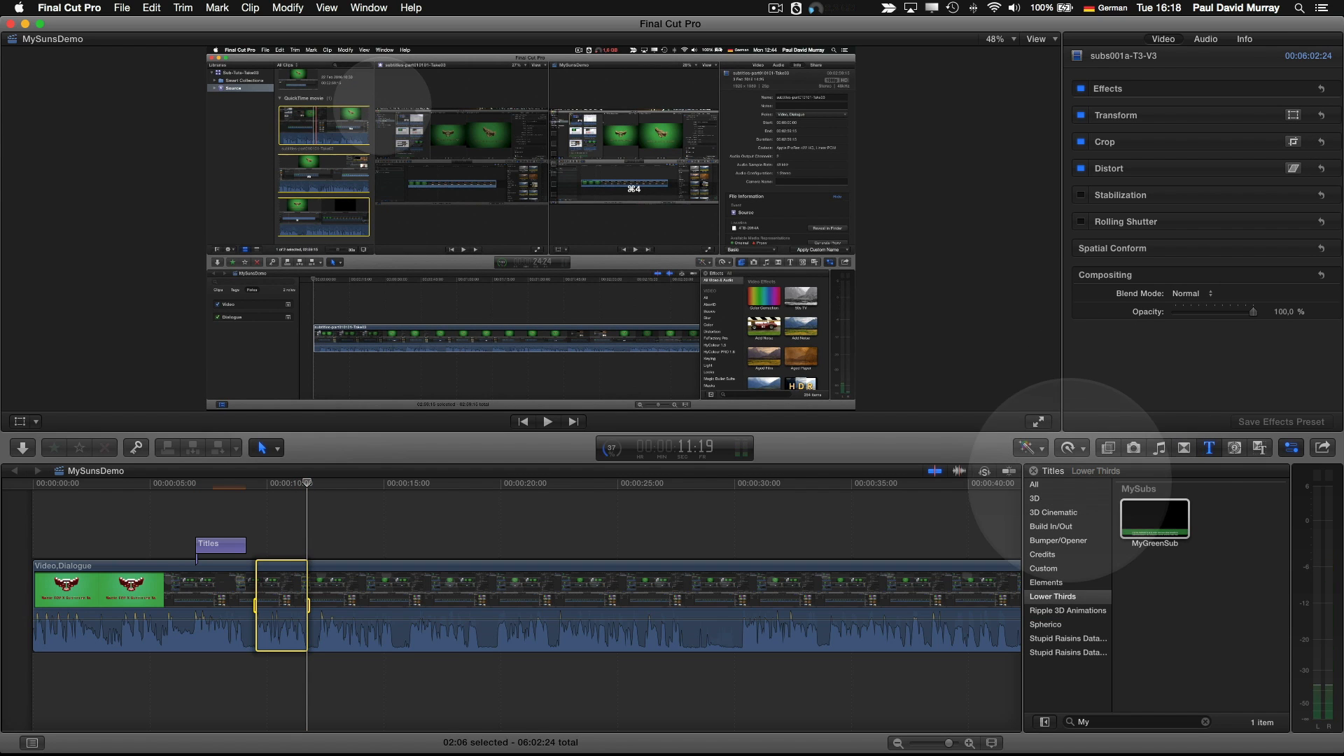
{"action": "left_click", "coordinate": [1154, 518]}
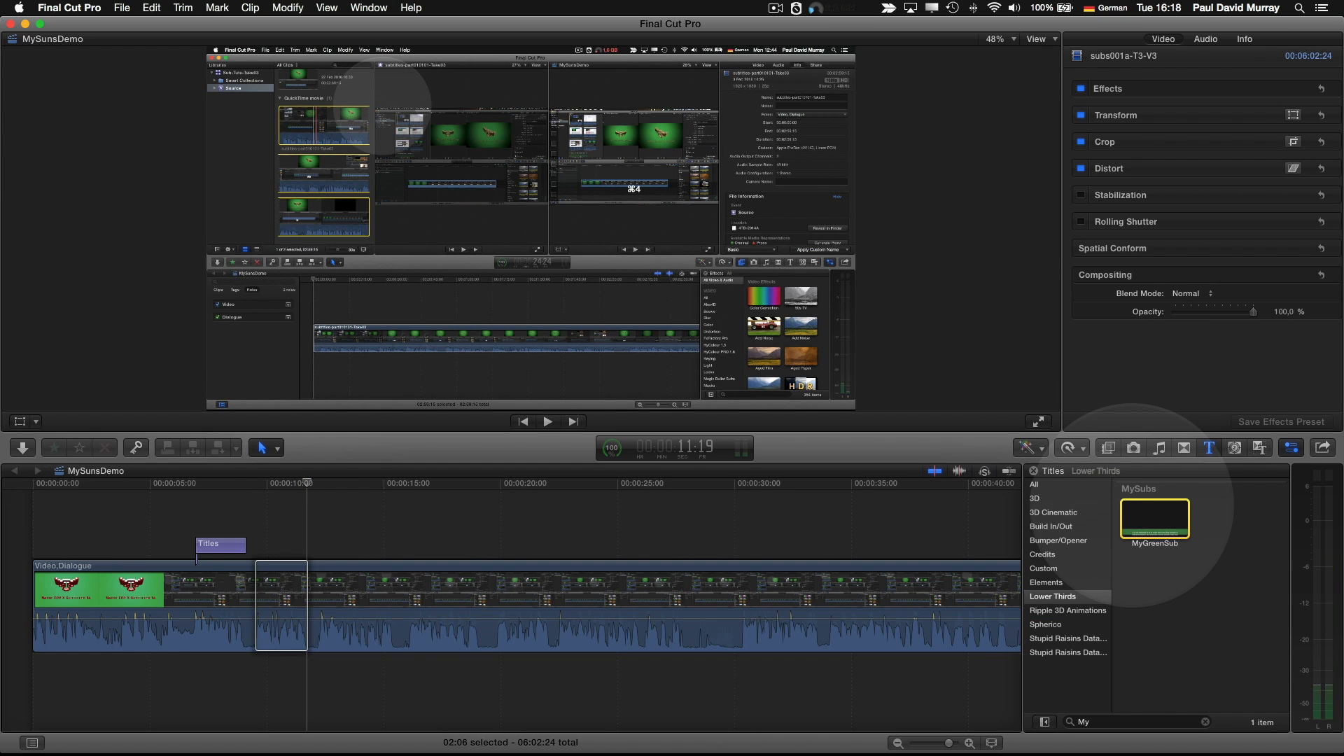
{"action": "key", "text": "q"}
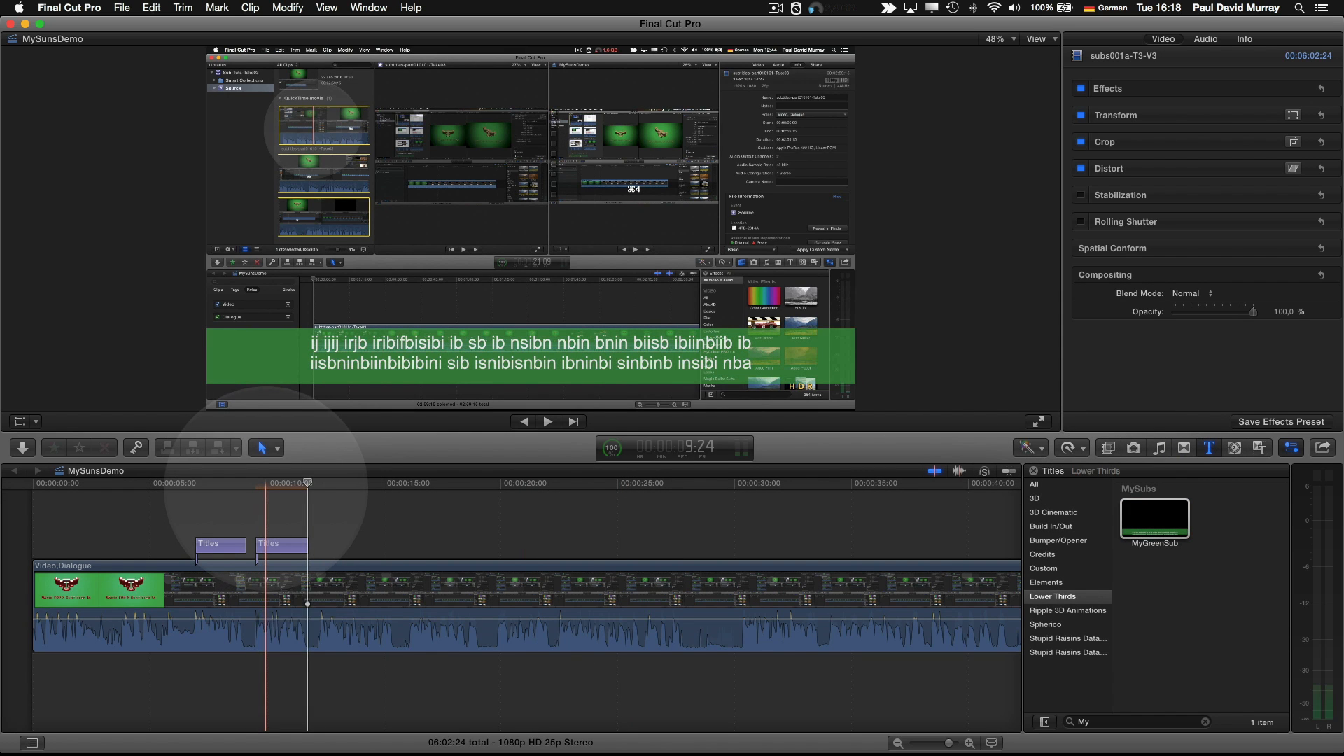
Replace the second title's text with "nuegun engneg uae gnue gueuguneu gug uenu eunagu aeguae ugu aeuguaeug uaeuguaeu uaegugaeuguaegu uaegugu9ae"
{"action": "left_click", "coordinate": [270, 545]}
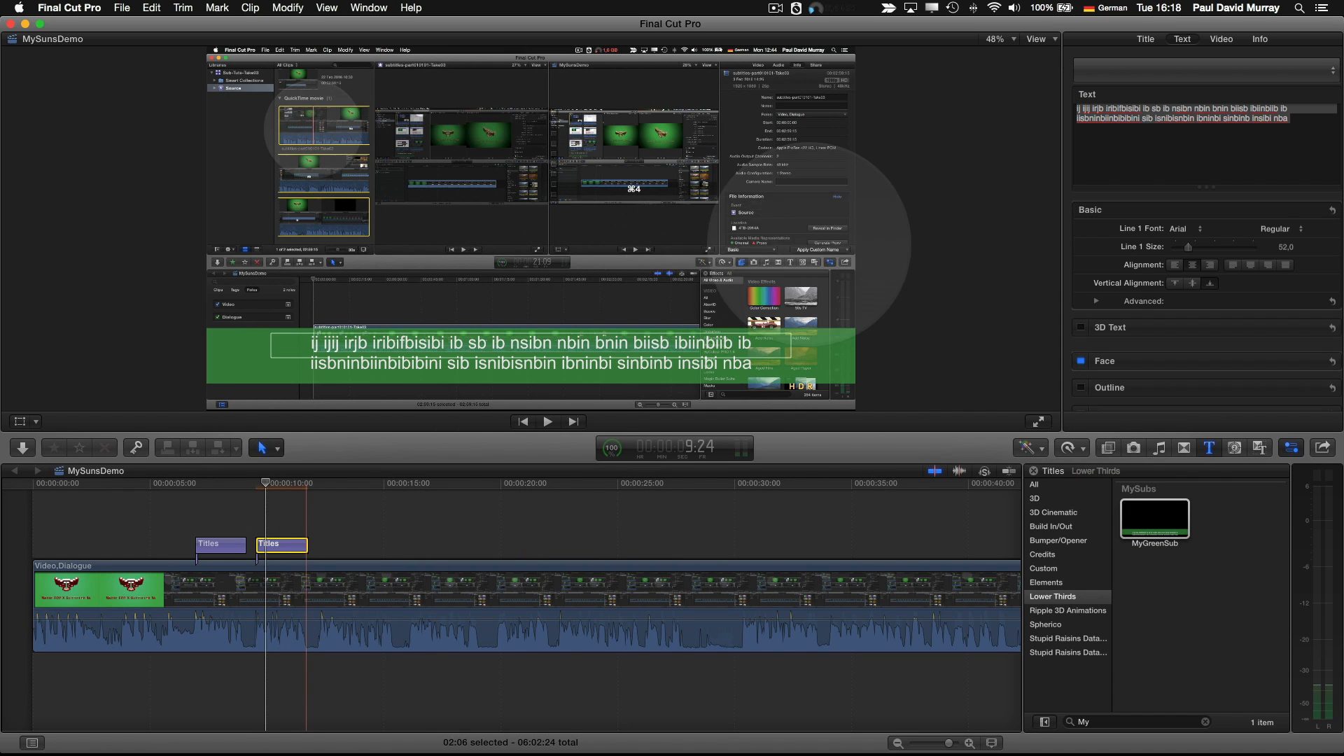
{"action": "left_click", "coordinate": [1232, 140]}
{"action": "key", "text": "super+a"}
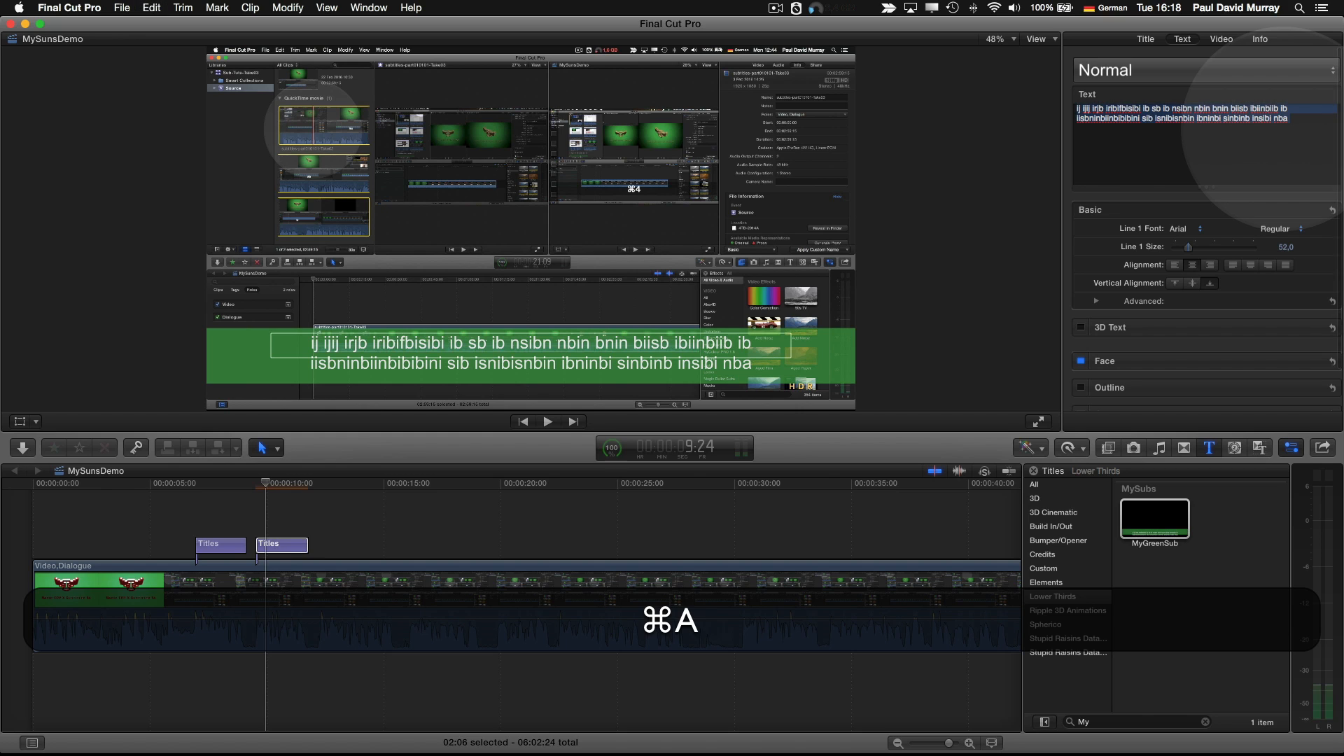
{"action": "type", "text": "nuegun engne"}
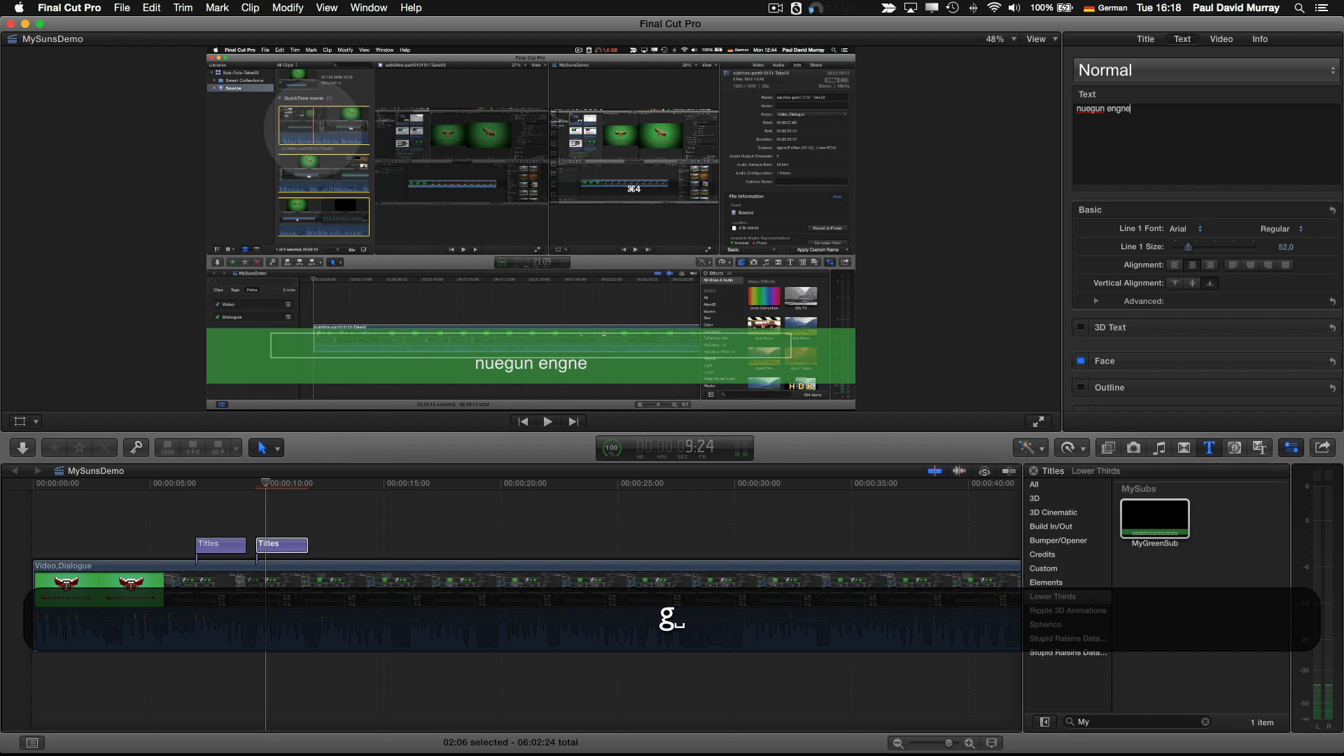
{"action": "type", "text": "g uae gnue gueuguneu gug uen"}
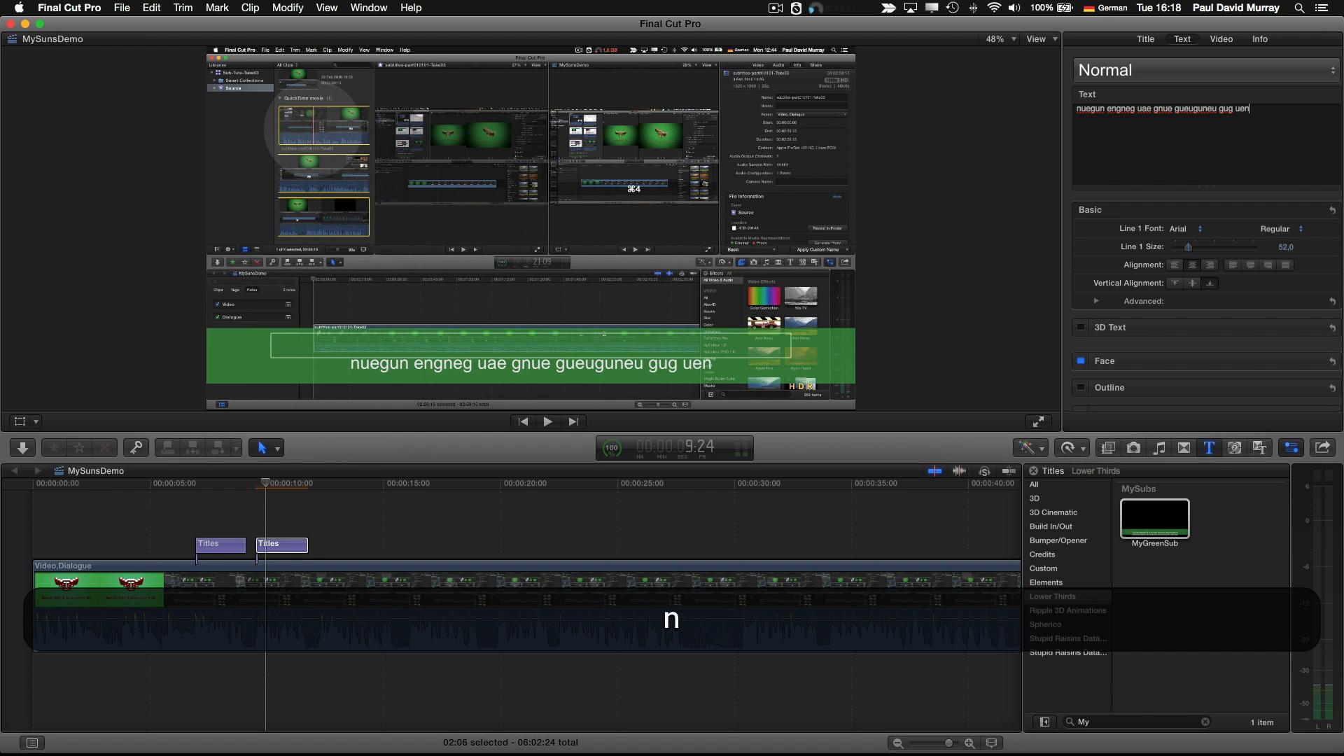
{"action": "type", "text": "u eunagu aeguae ugu aeuguaeug uaeuguaeu"}
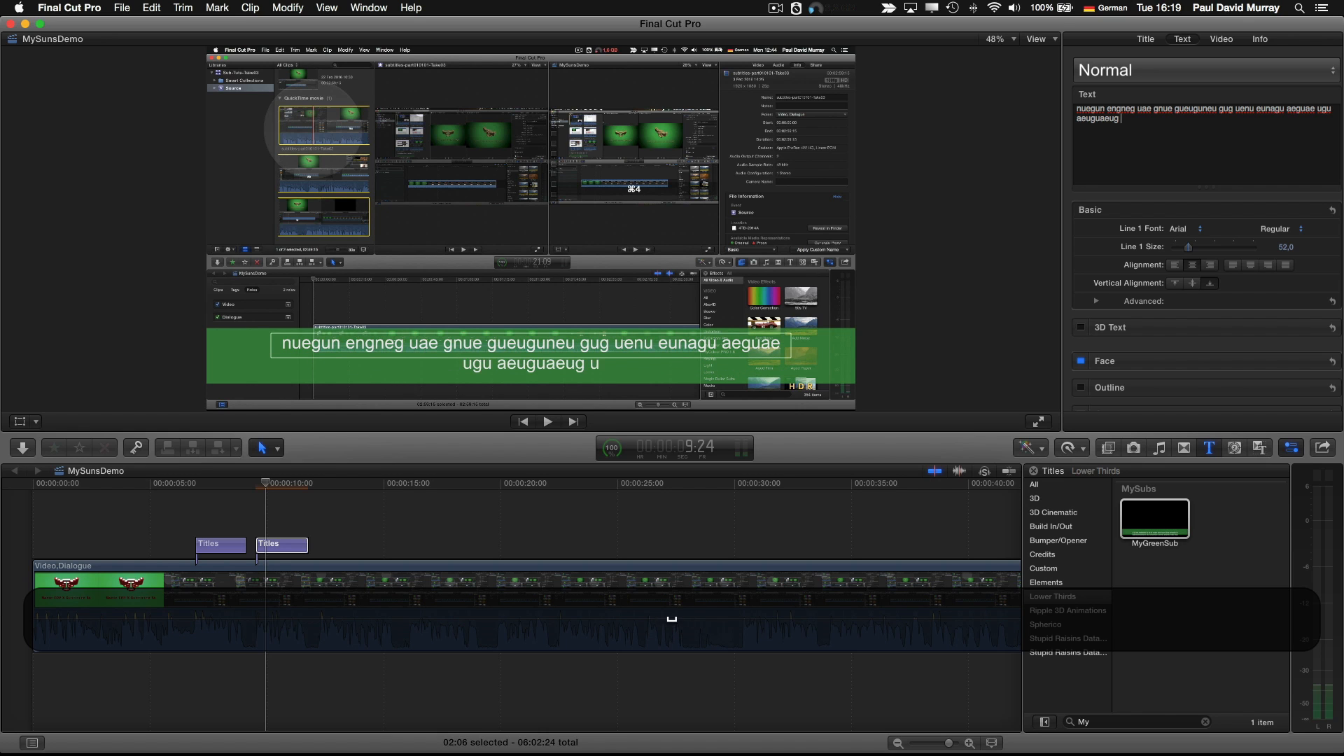
{"action": "type", "text": " uaegugaeuguaegu uaegugu9ae"}
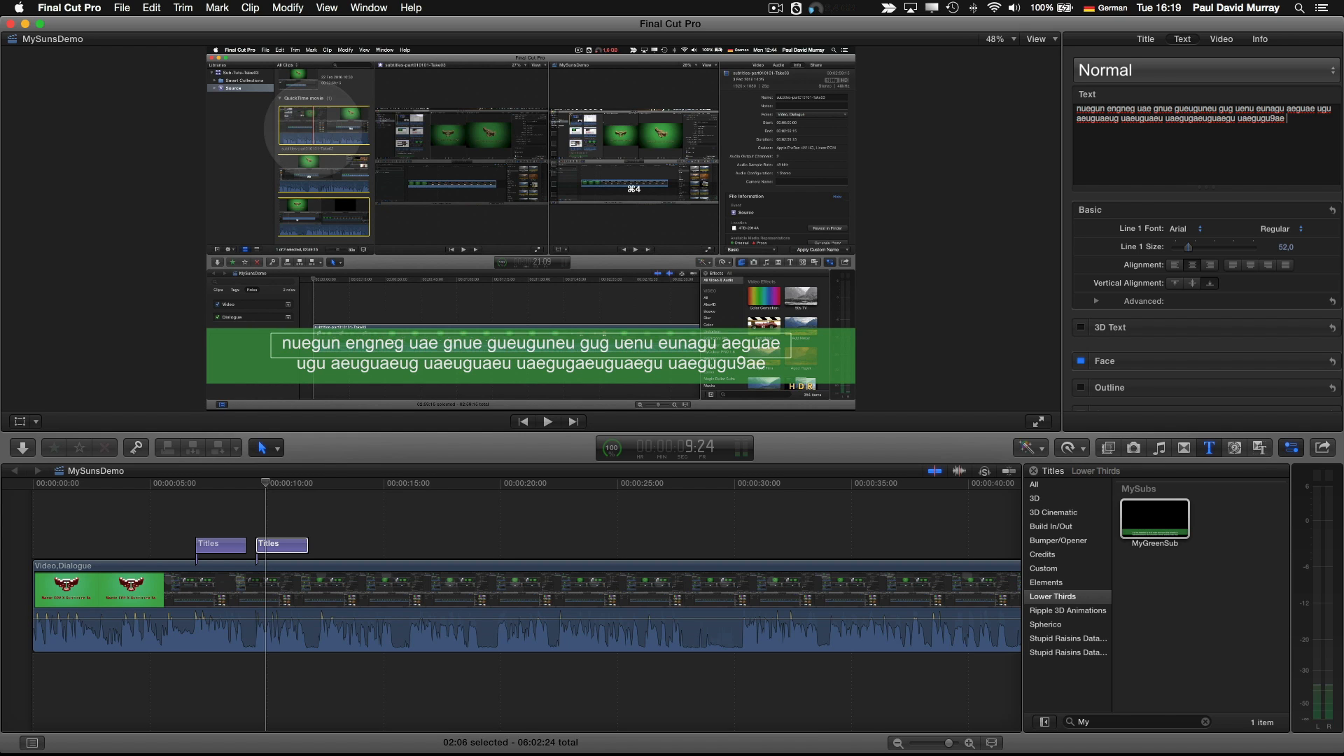
Switch to Finder to view the contents of the MyGreenSub template folder
{"action": "key", "text": "super+Tab"}
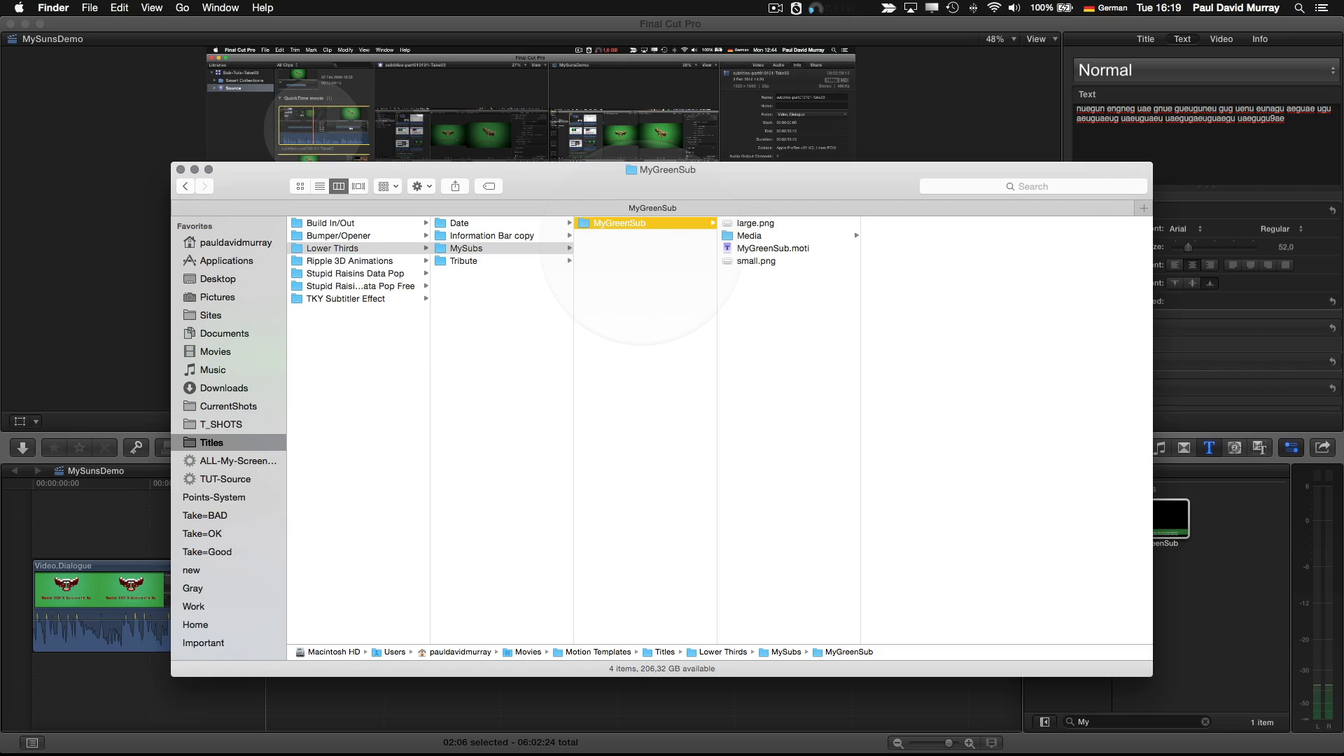
{"action": "key", "text": "super+Tab"}
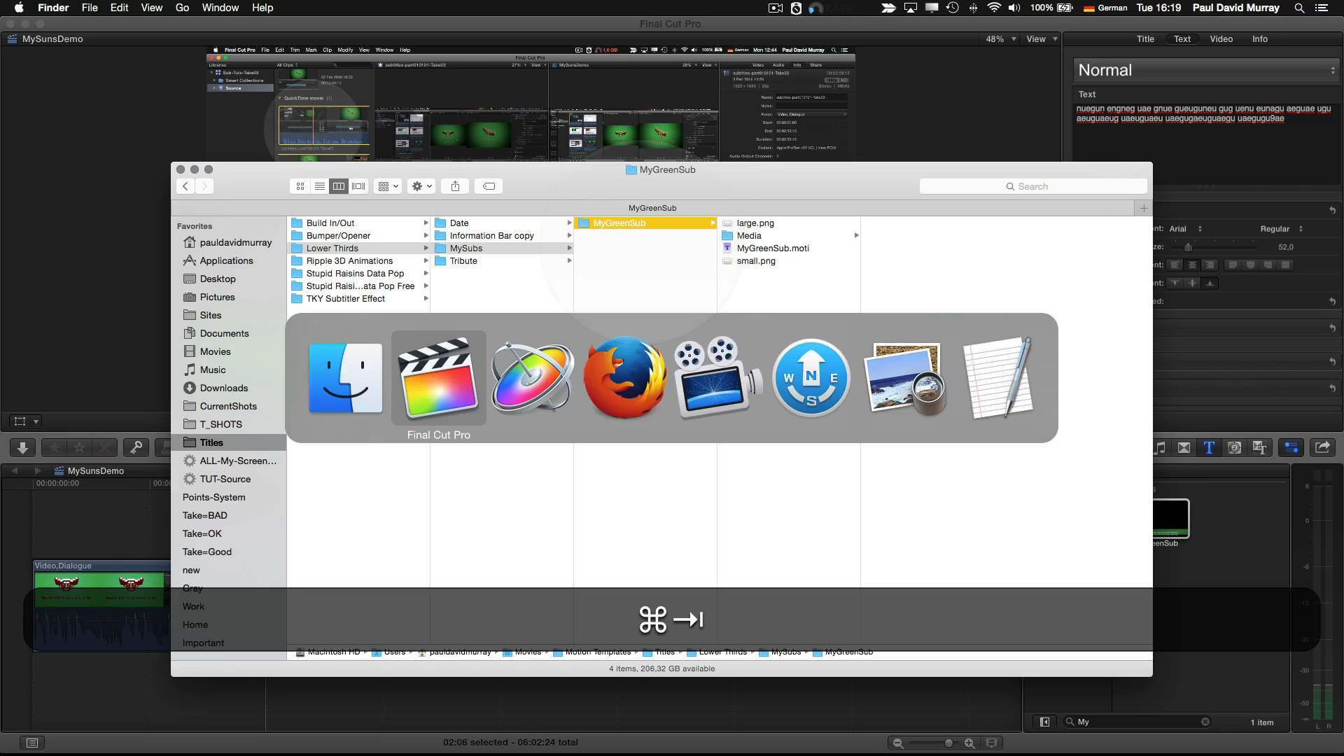